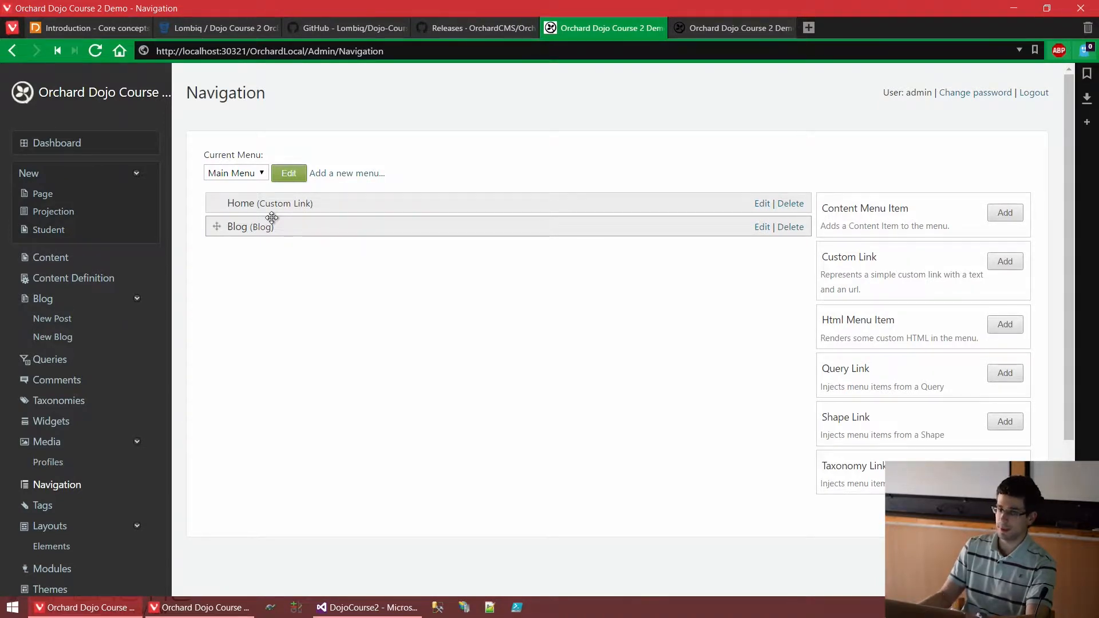
# Check the list of available menus and inspect the Main Menu's edit form, leaving it without changes
pyautogui.click(227, 173)
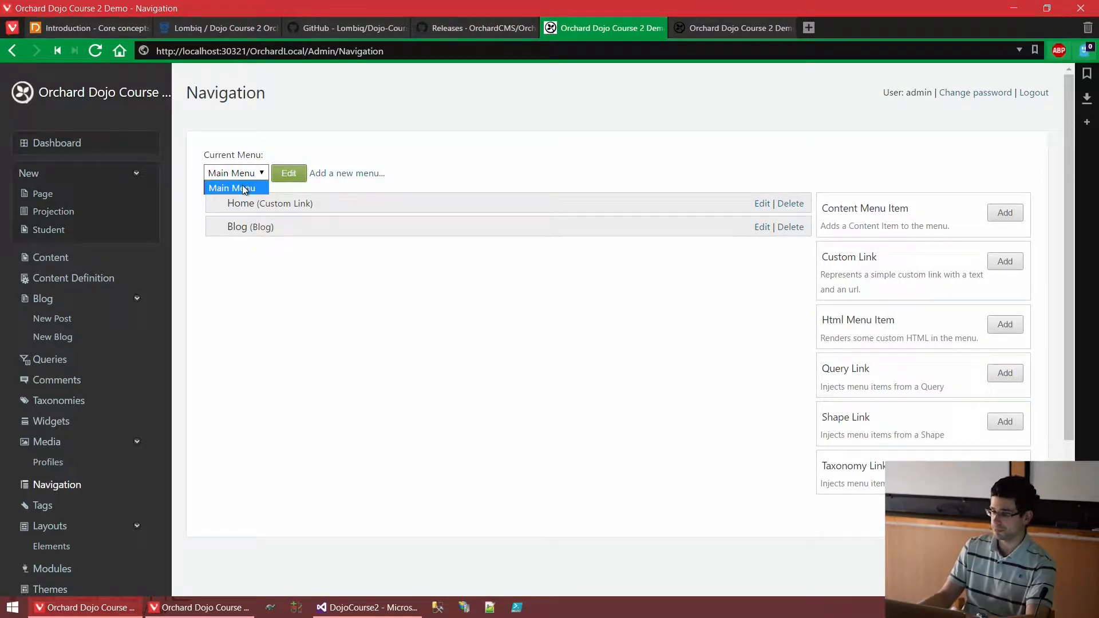
pyautogui.click(259, 268)
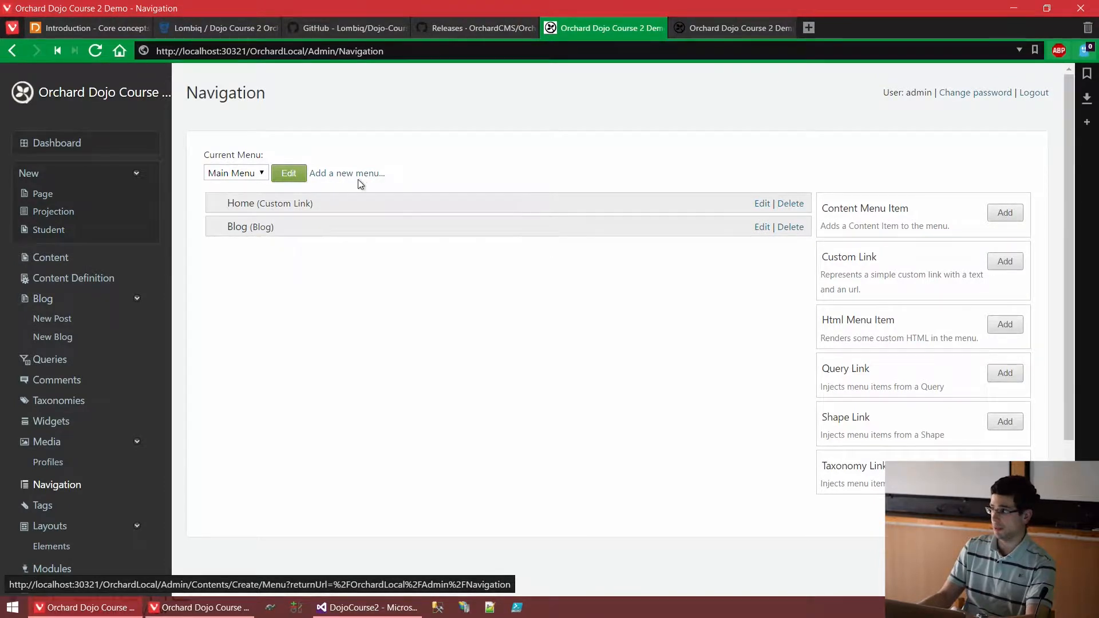
pyautogui.click(286, 175)
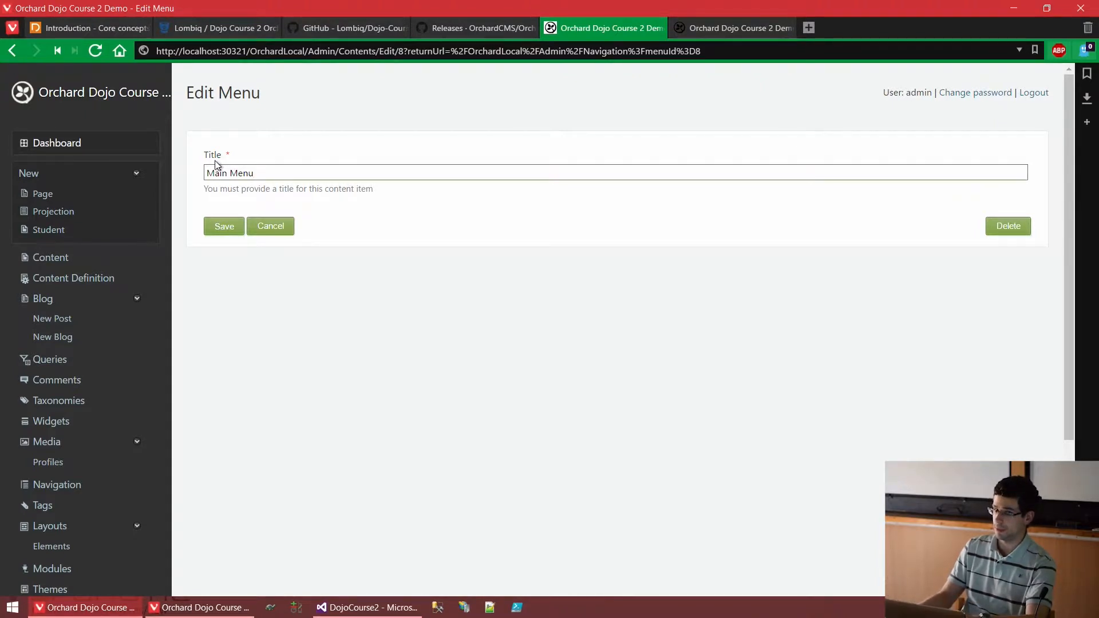
pyautogui.click(270, 232)
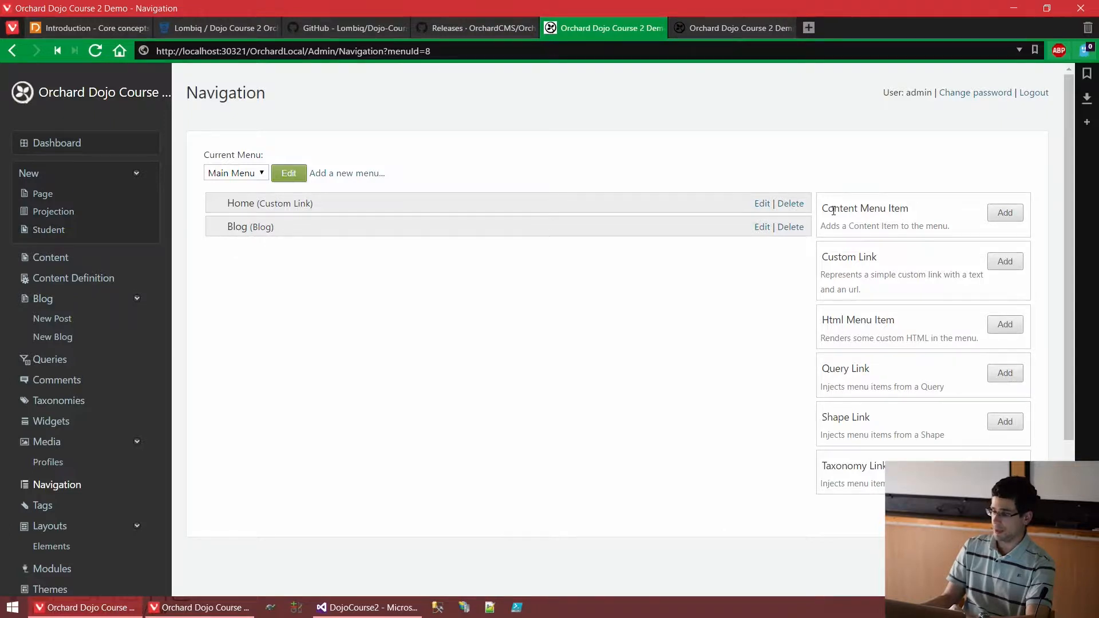
# Add a Content Menu Item to the Main Menu linked to the student whose only major is Particle physics, and save it
pyautogui.moveTo(915, 210); pyautogui.dragTo(830, 210)
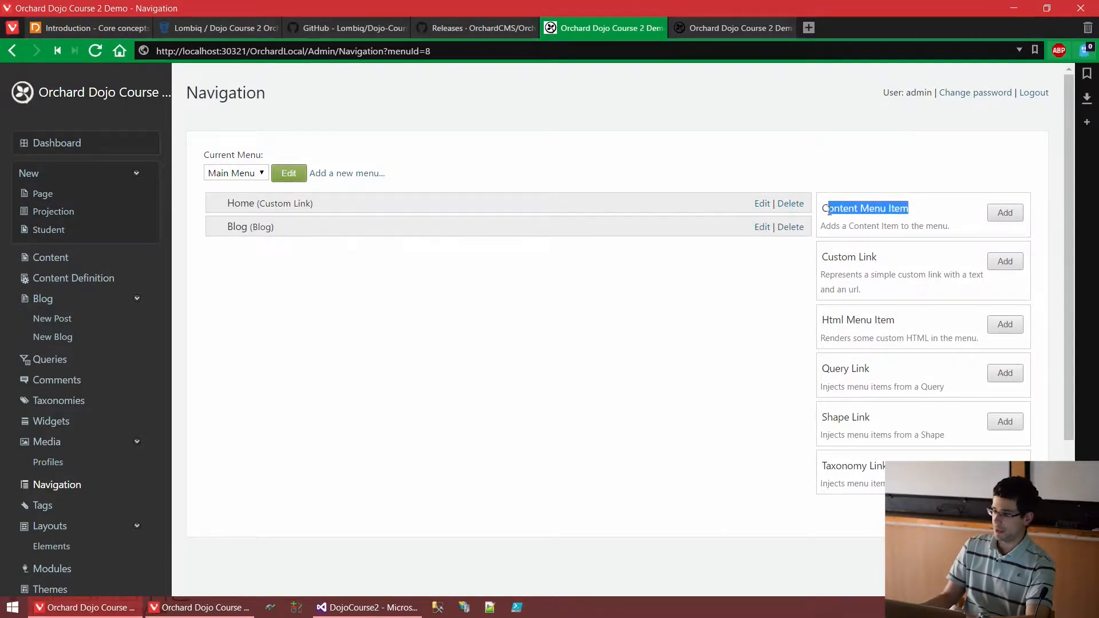
pyautogui.click(1005, 213)
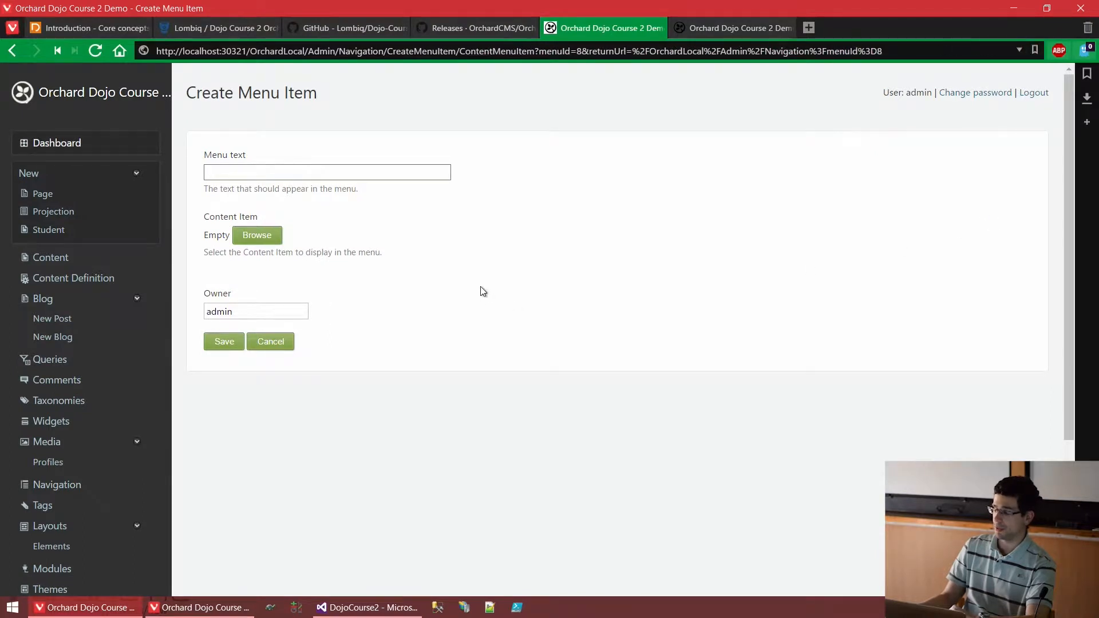
pyautogui.click(257, 236)
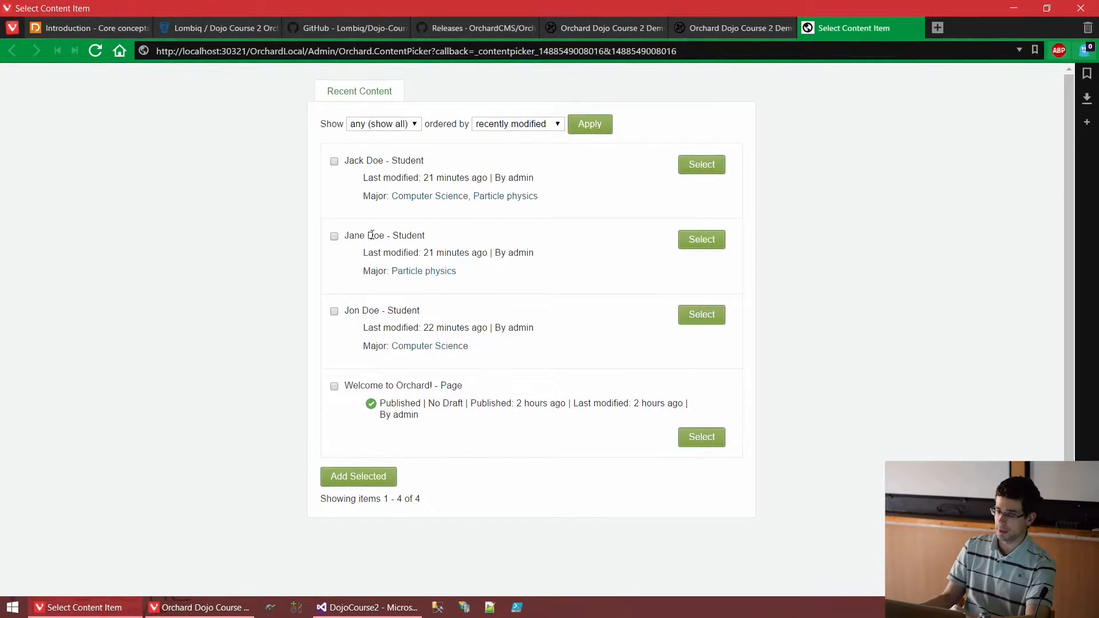
pyautogui.click(702, 242)
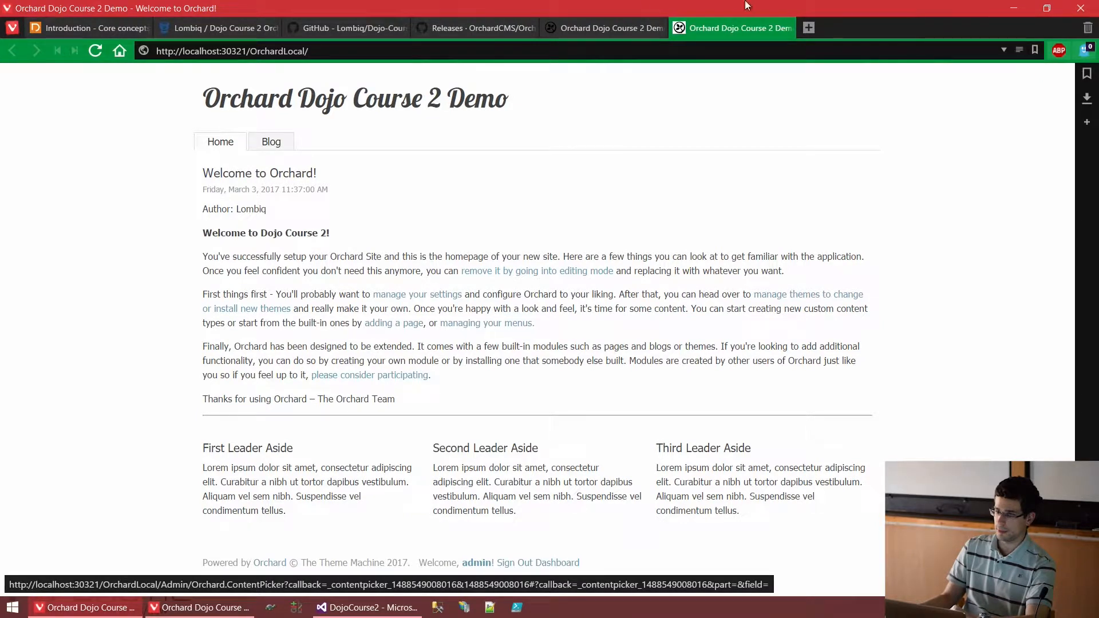
pyautogui.middleClick(732, 23)
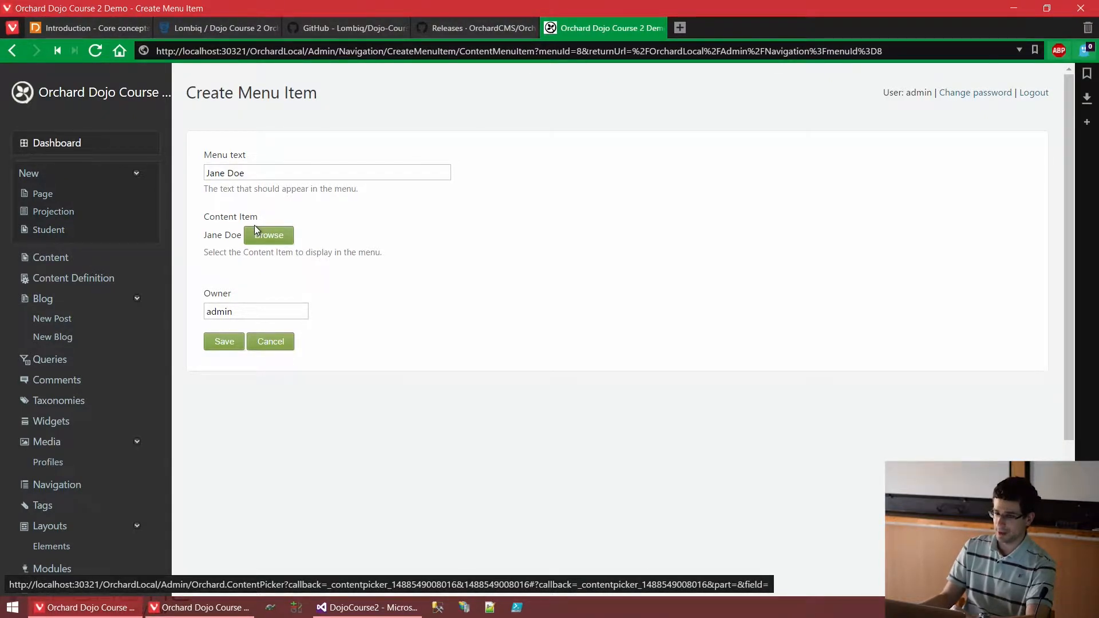
pyautogui.click(218, 347)
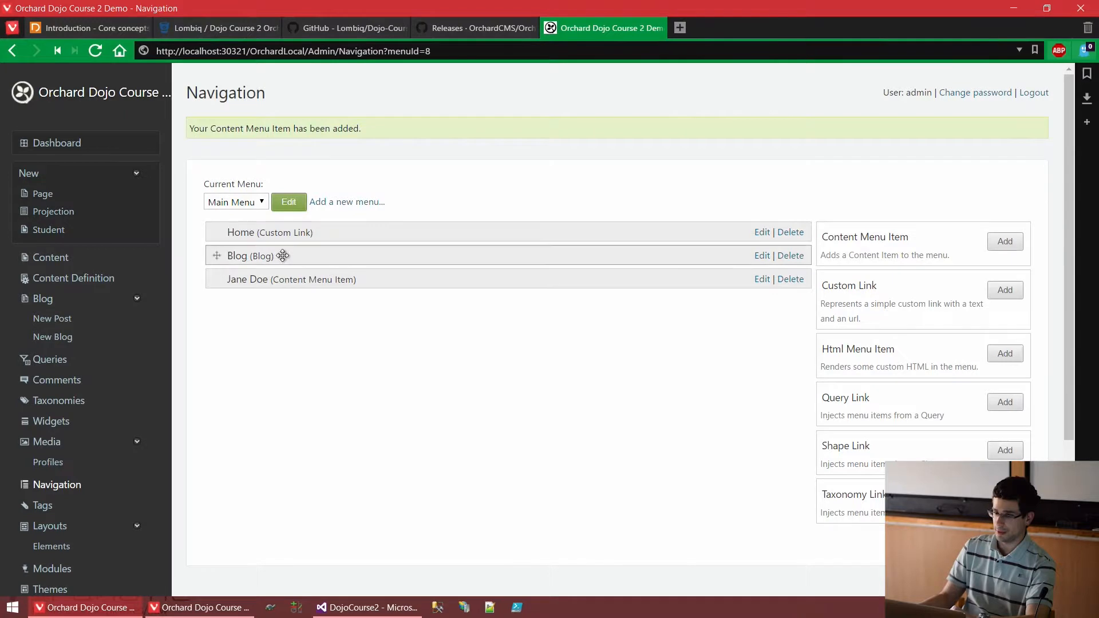
# View the student's new menu entry on the site's front end in a separate tab, and close that tab
pyautogui.middleClick(158, 103)
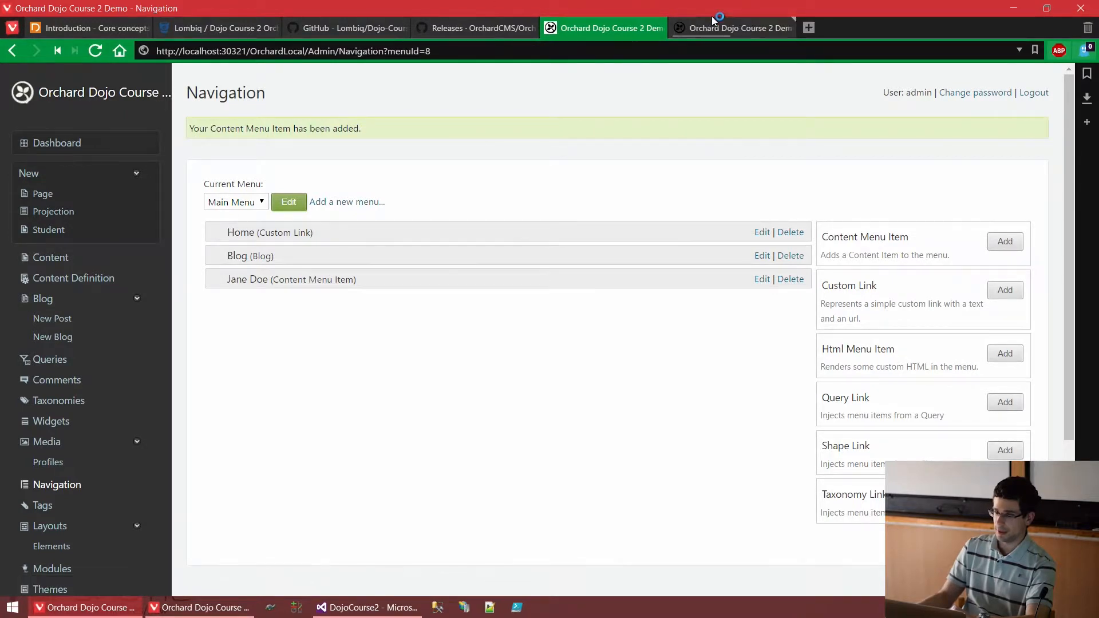
pyautogui.click(715, 23)
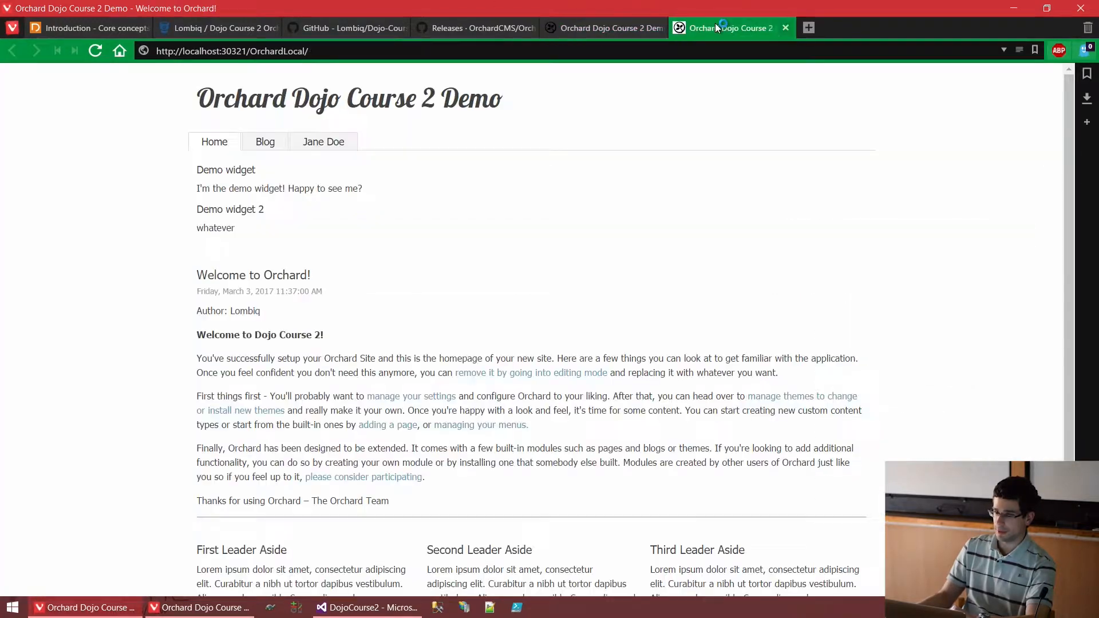
pyautogui.click(337, 150)
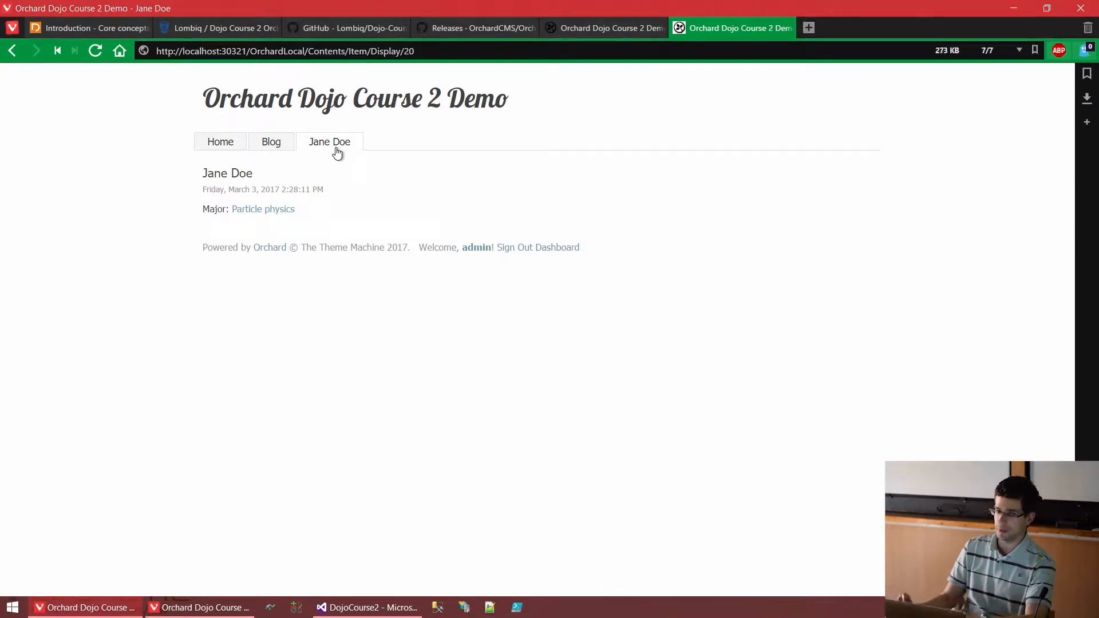
pyautogui.middleClick(698, 30)
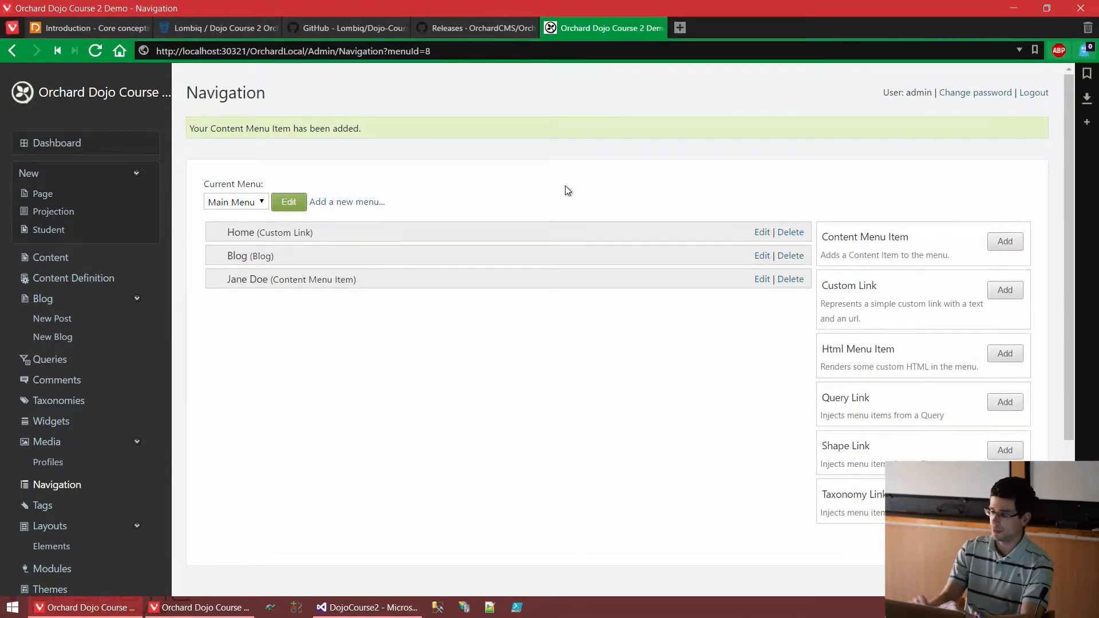
# Start a new Custom Link for the Main Menu and enter a student's full name as its menu text
pyautogui.click(1016, 295)
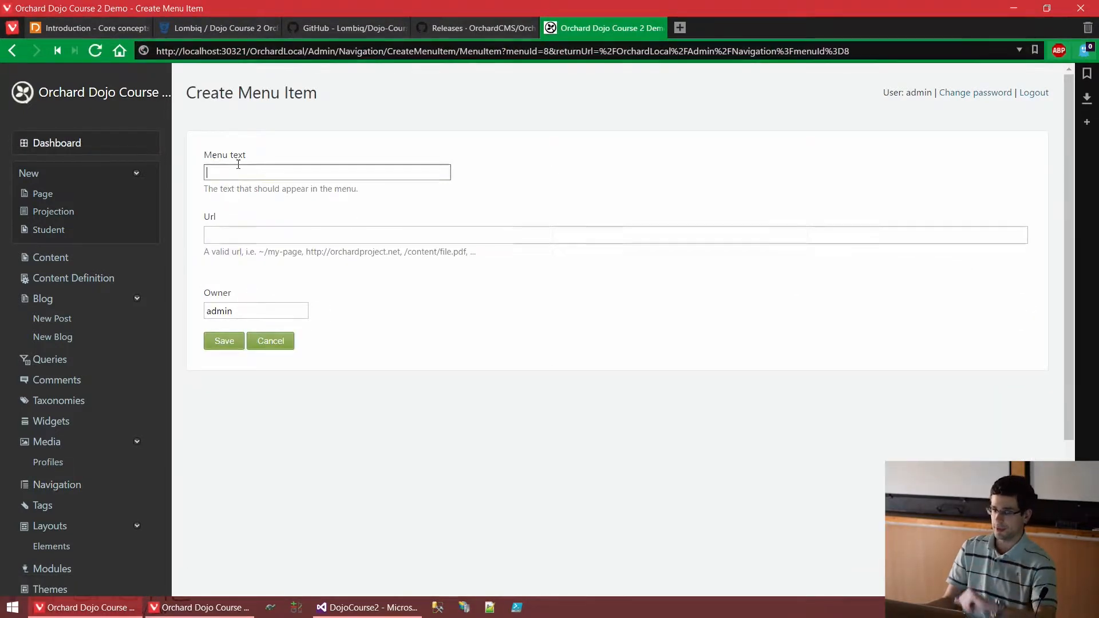
pyautogui.click(231, 231)
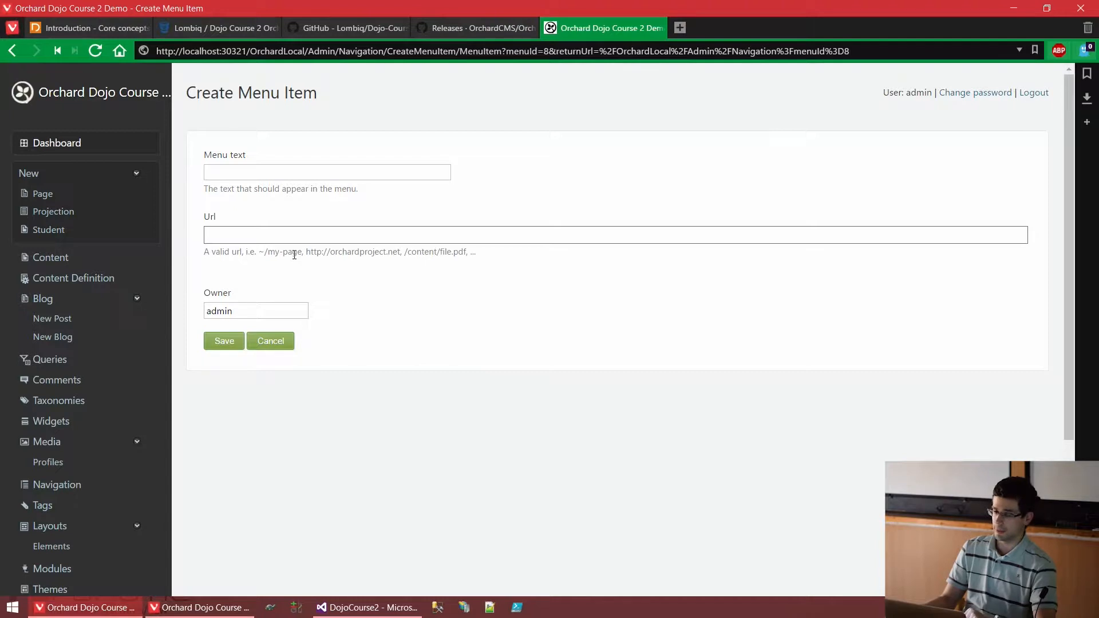
pyautogui.click(291, 166)
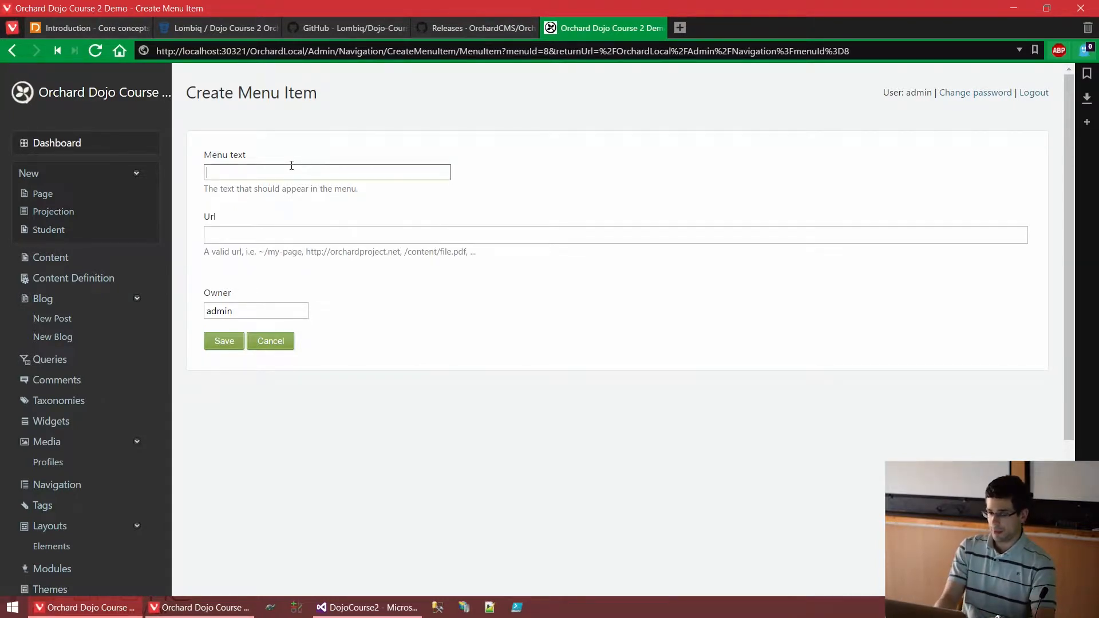
pyautogui.write('Jack Doe')
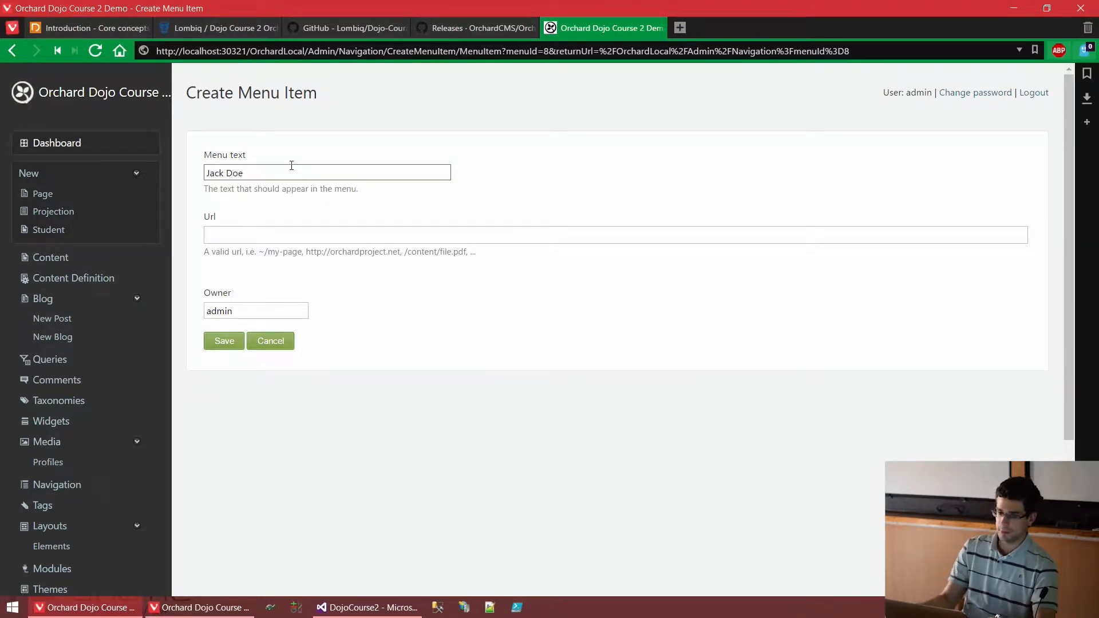
pyautogui.click(270, 233)
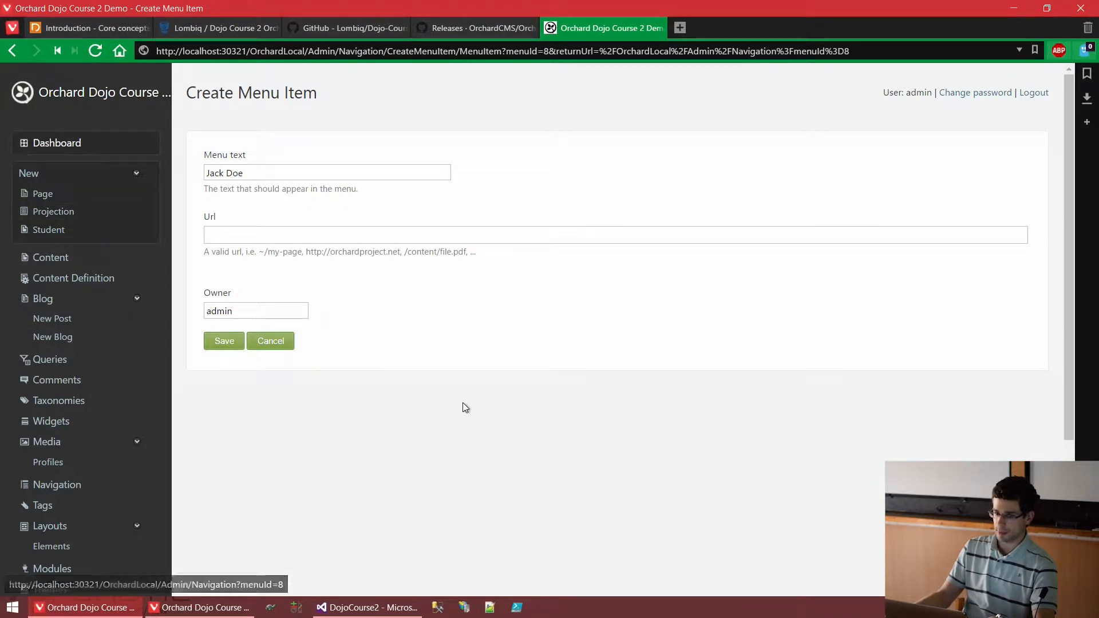
# Inspect the editor of the student with both majors from the content list in a separate tab, and close that tab
pyautogui.middleClick(57, 261)
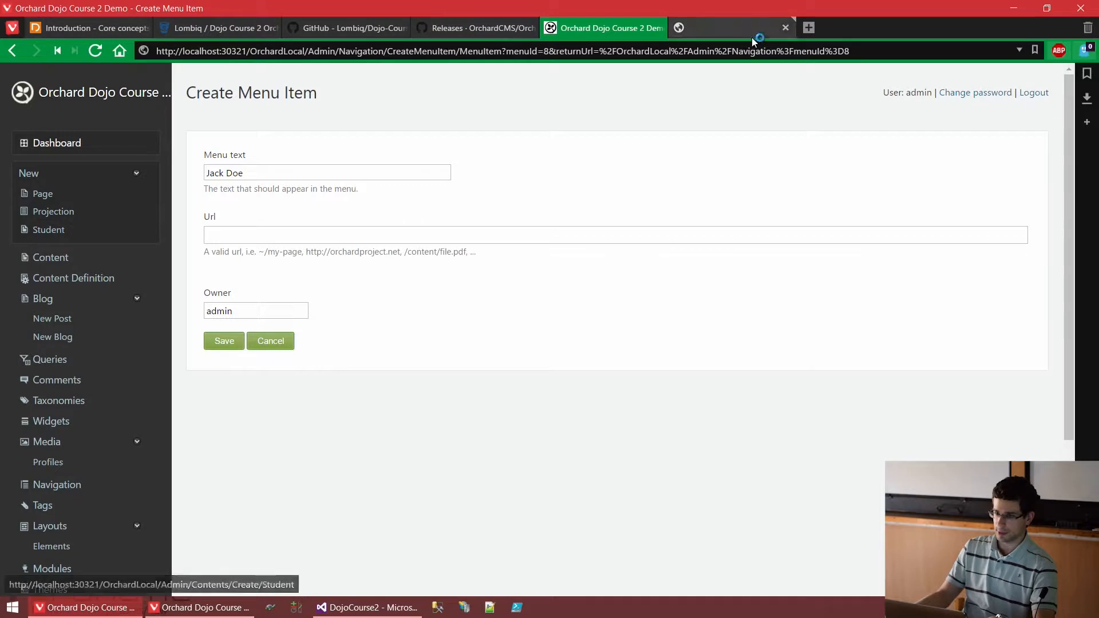
pyautogui.click(745, 30)
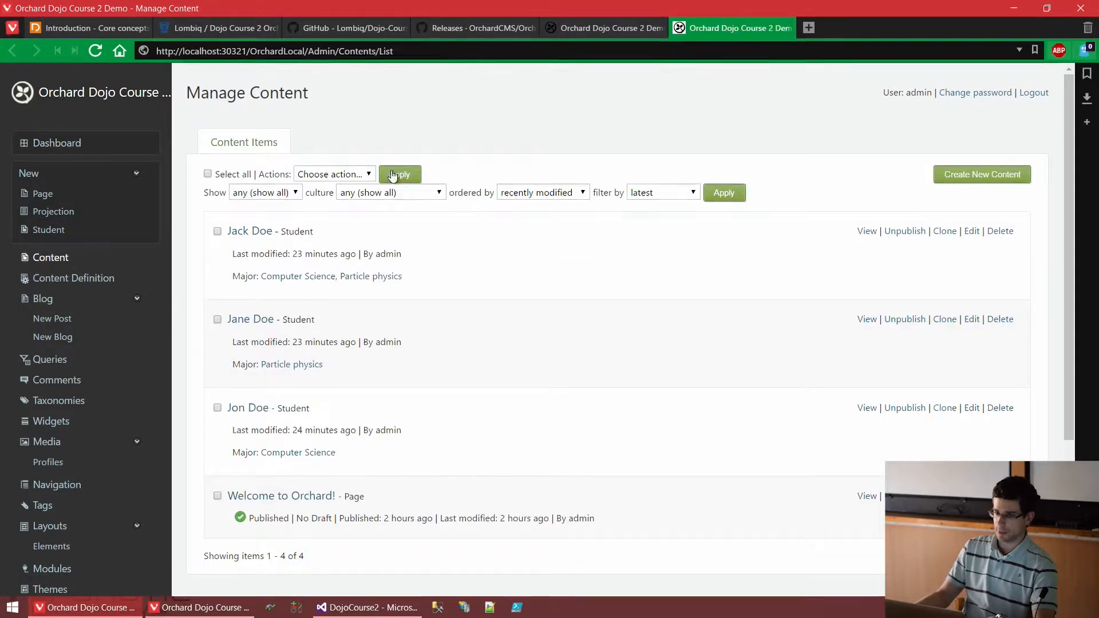
pyautogui.click(250, 231)
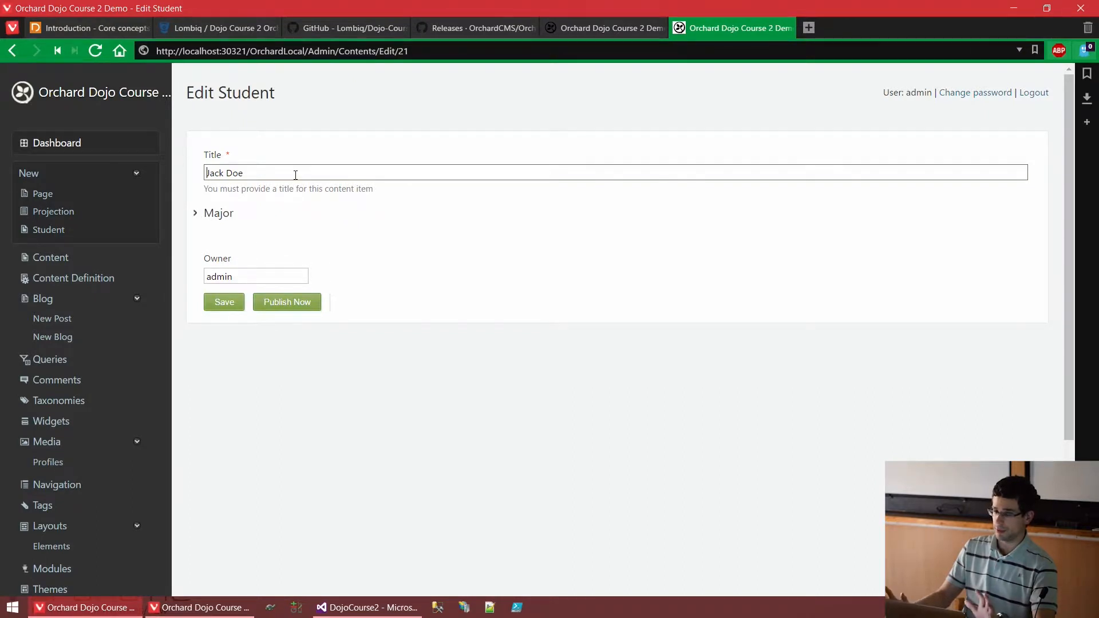
pyautogui.middleClick(716, 26)
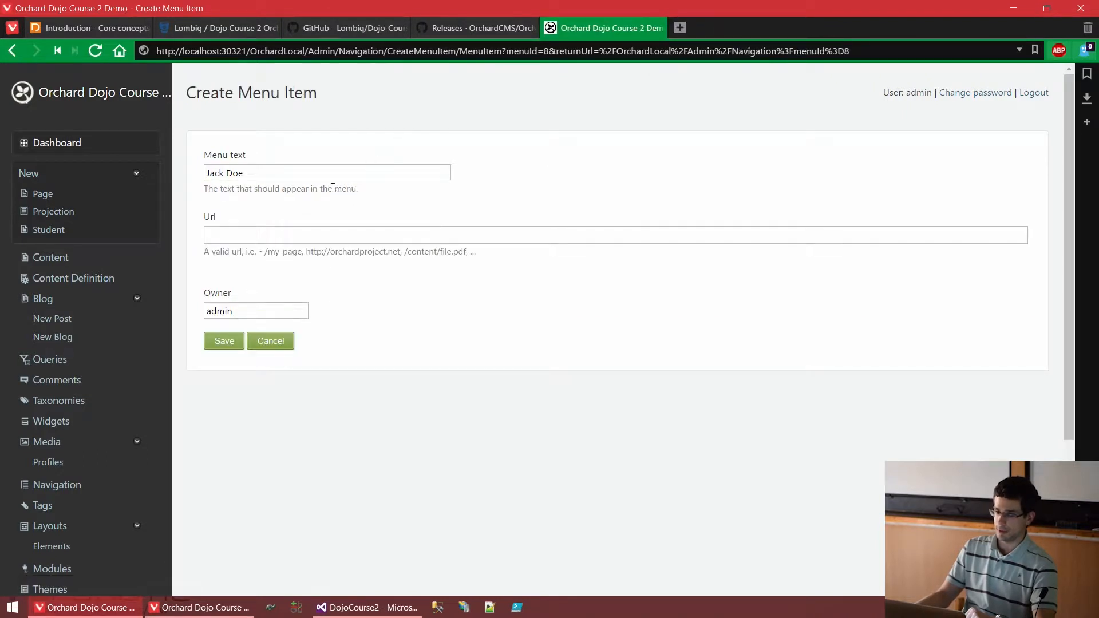
# Replace the custom link's menu text with Admin and set its Url to /admin
pyautogui.hotkey('ctrl', 'a')
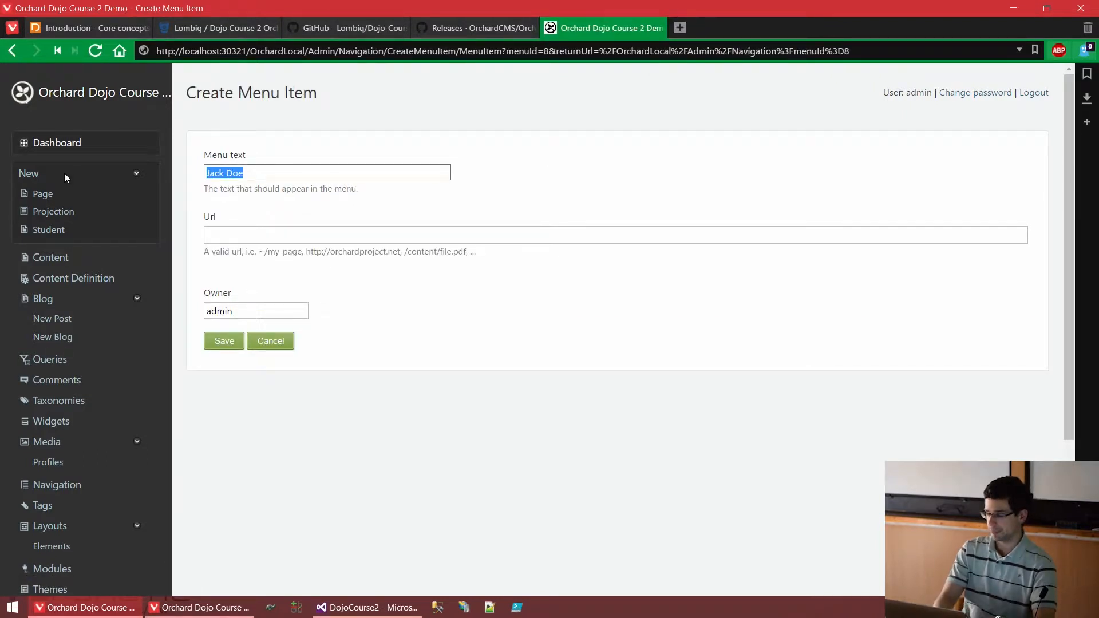
pyautogui.write('Admin')
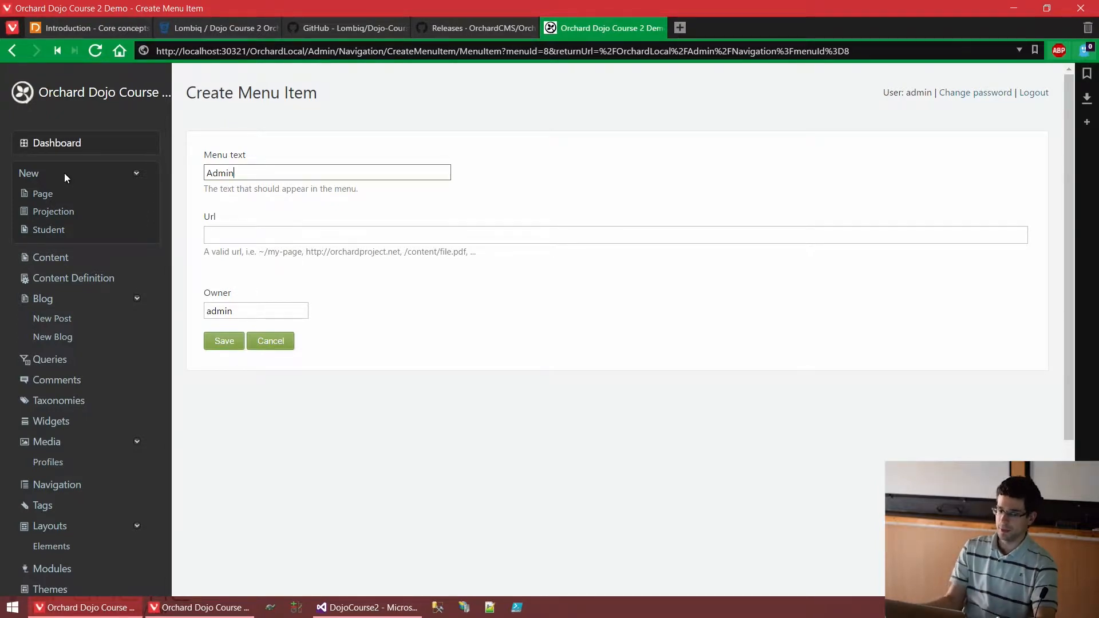
pyautogui.click(300, 231)
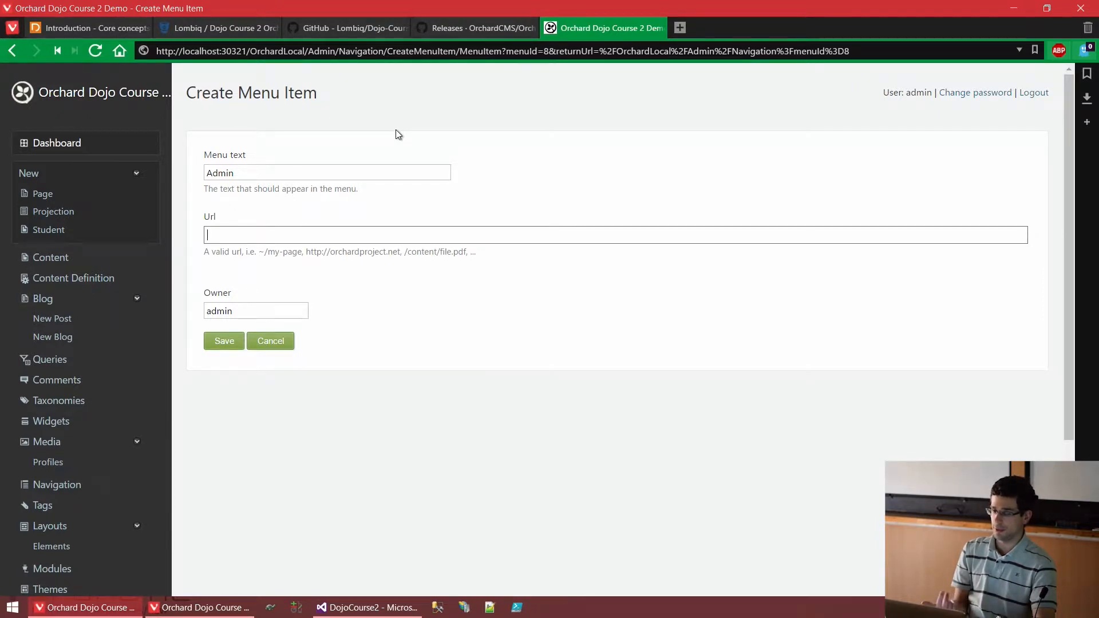
pyautogui.write('/')
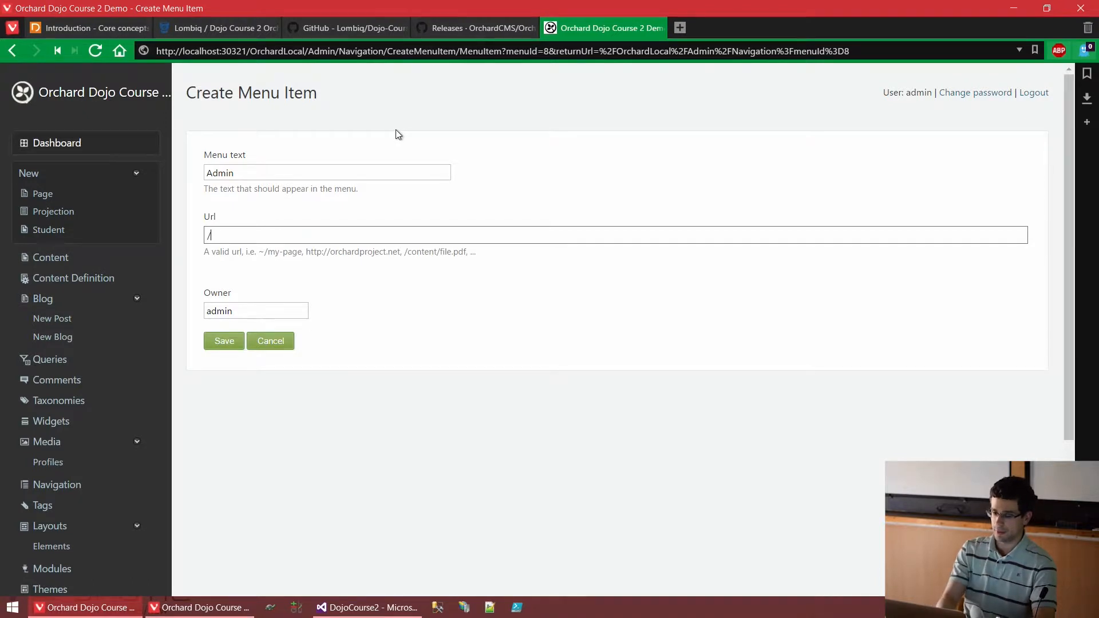
pyautogui.write('admin')
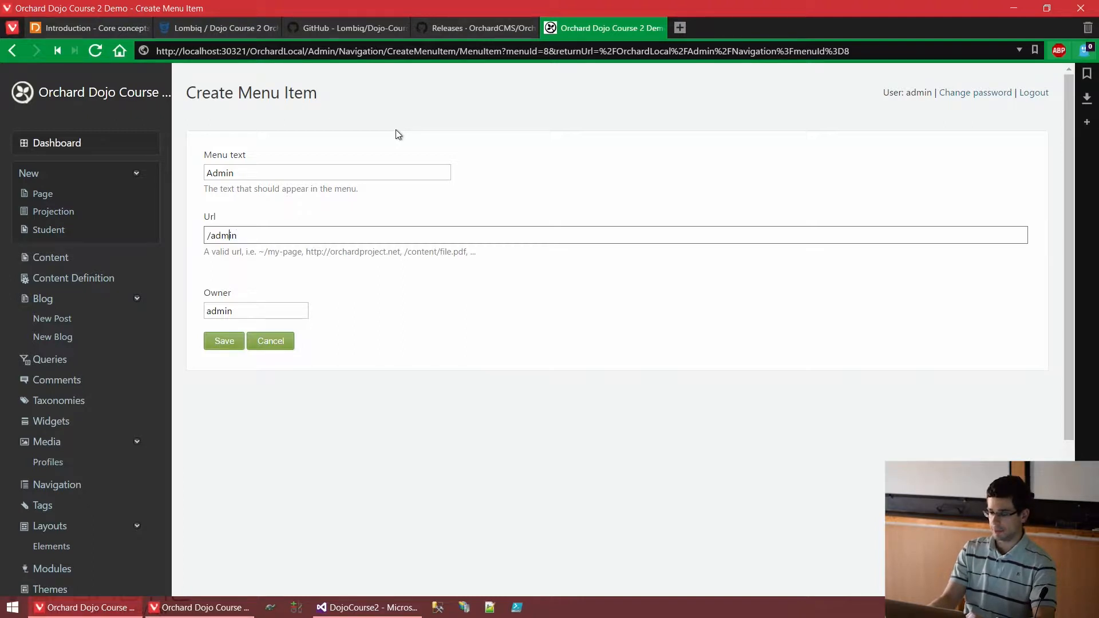
pyautogui.press('Home')
pyautogui.write('|')
pyautogui.press('BackSpace')
pyautogui.write('\\')
pyautogui.press('BackSpace')
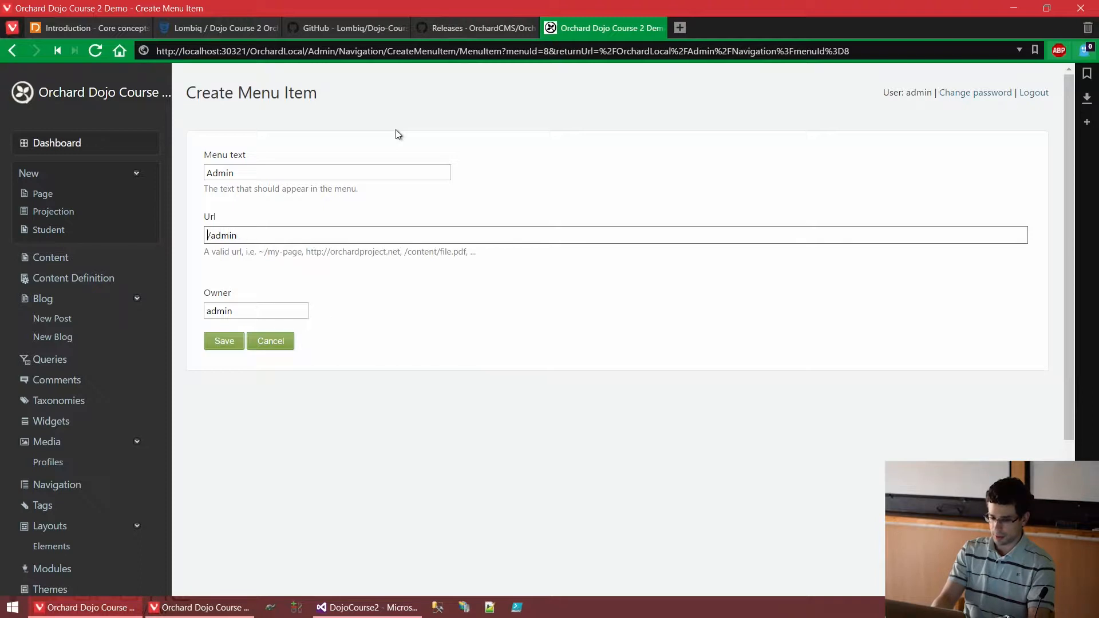
pyautogui.write('đ')
pyautogui.press('BackSpace')
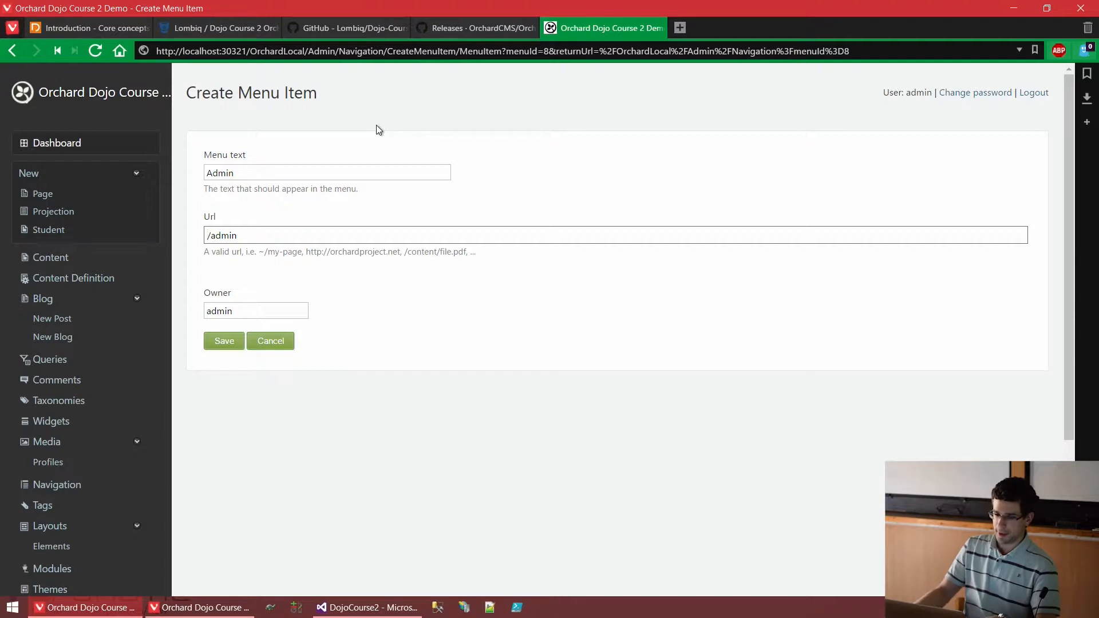
# Copy the tilde from the example under the Url field and put it before the path, making the Url ~/admin
pyautogui.moveTo(264, 252); pyautogui.dragTo(261, 252)
pyautogui.hotkey('ctrl', 'c')
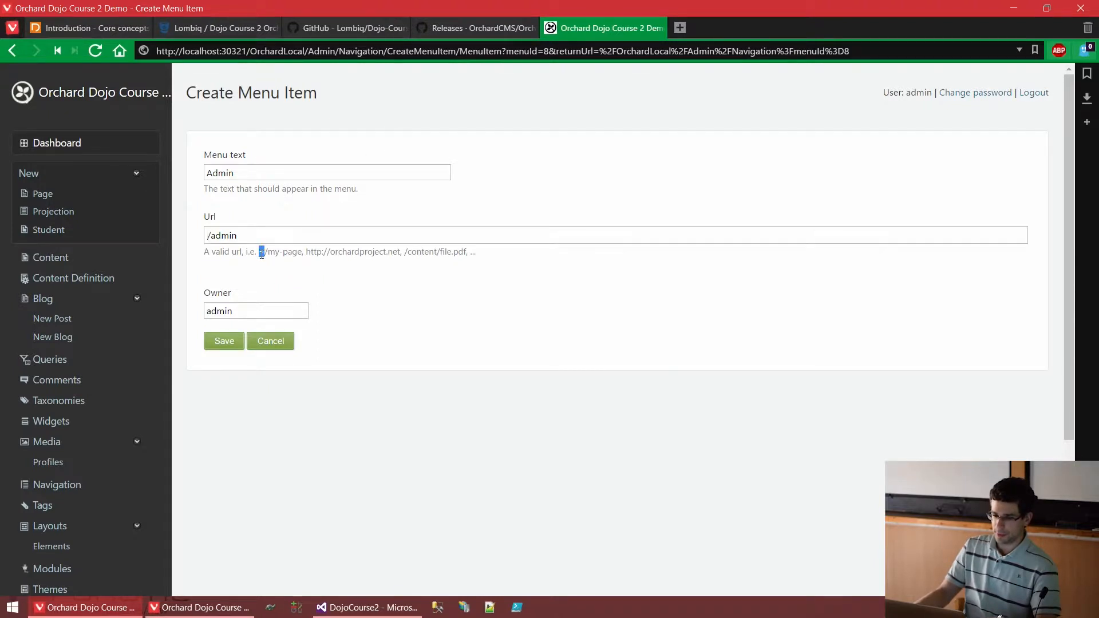
pyautogui.click(209, 236)
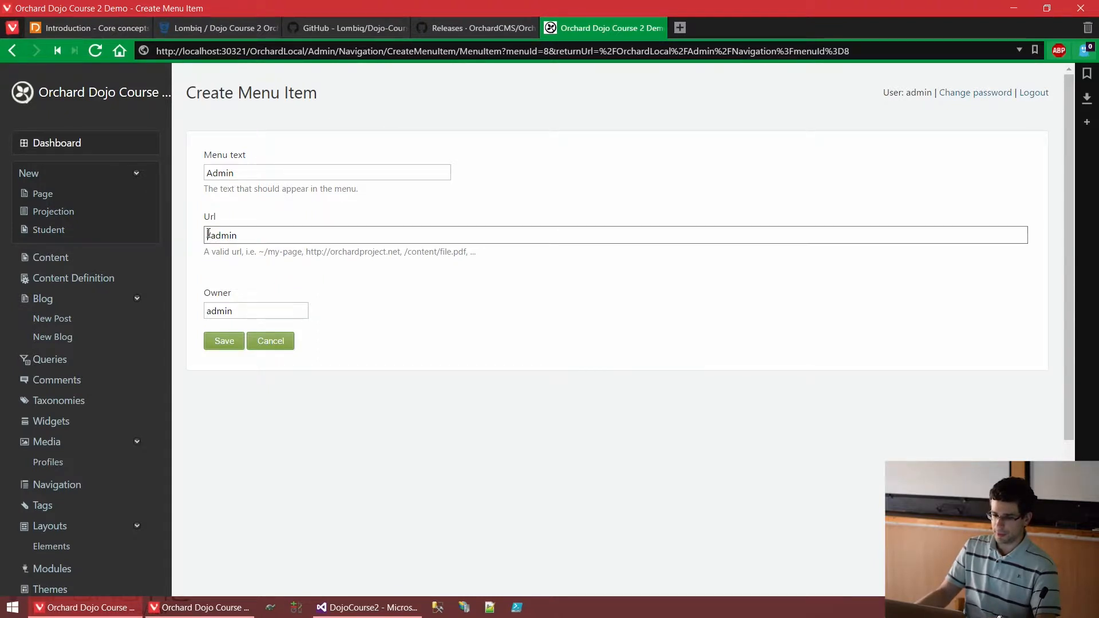
pyautogui.hotkey('ctrl', 'v')
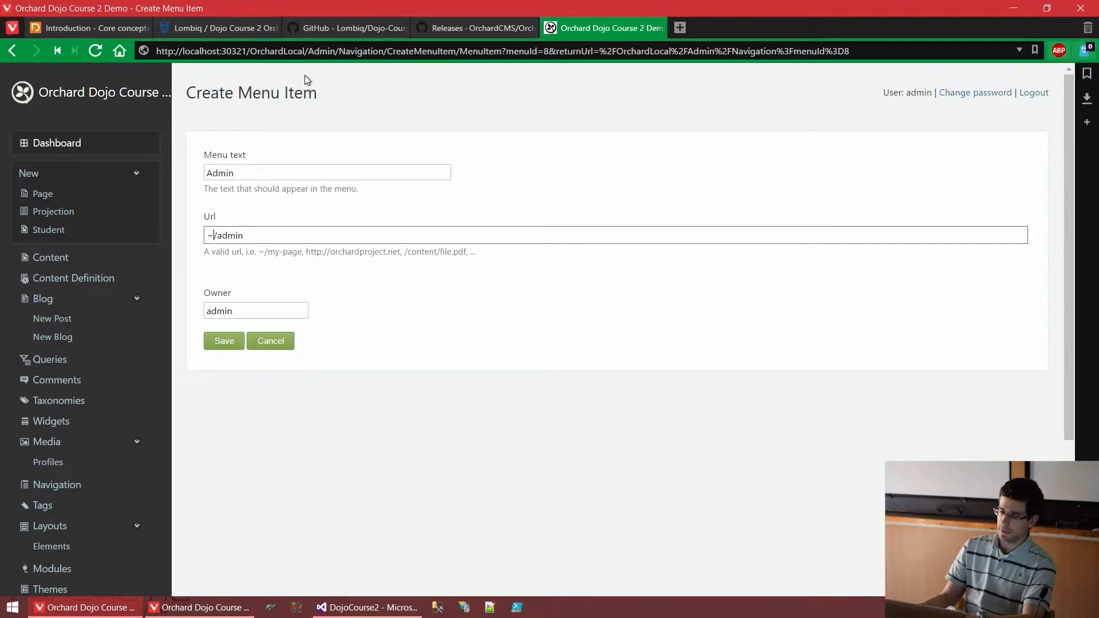
# Highlight the site's base address in the page URL and circle its /OrchardLocal part
pyautogui.moveTo(304, 51); pyautogui.dragTo(154, 52)
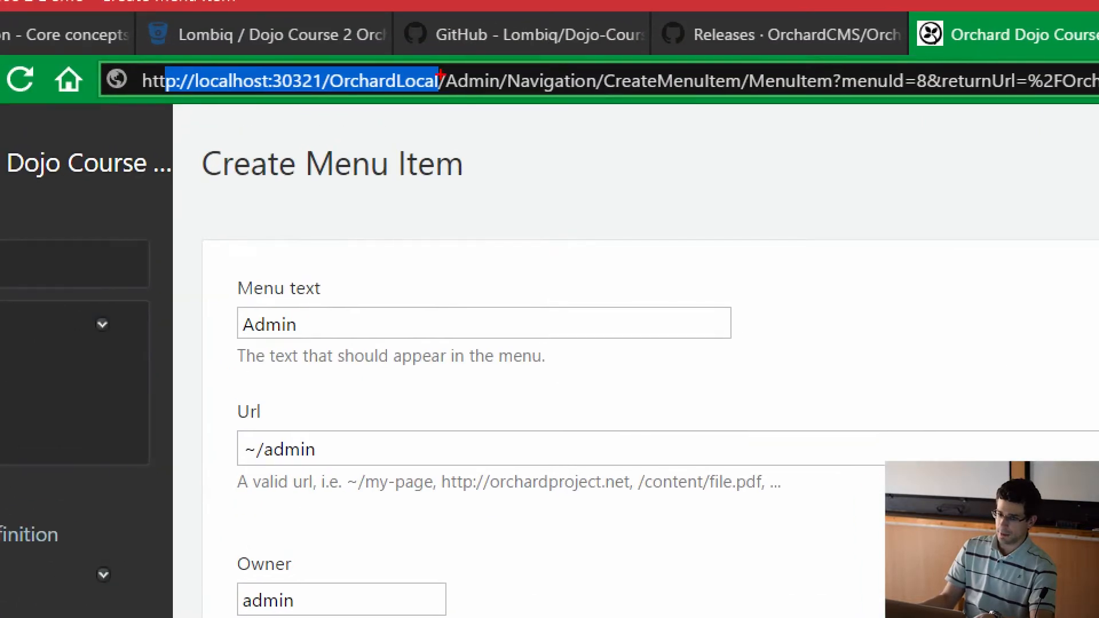
pyautogui.moveTo(445, 69)
pyautogui.mouseDown()
pyautogui.moveTo(324, 64)
pyautogui.moveTo(344, 101)
pyautogui.moveTo(458, 81)
pyautogui.moveTo(447, 60)
pyautogui.mouseUp()
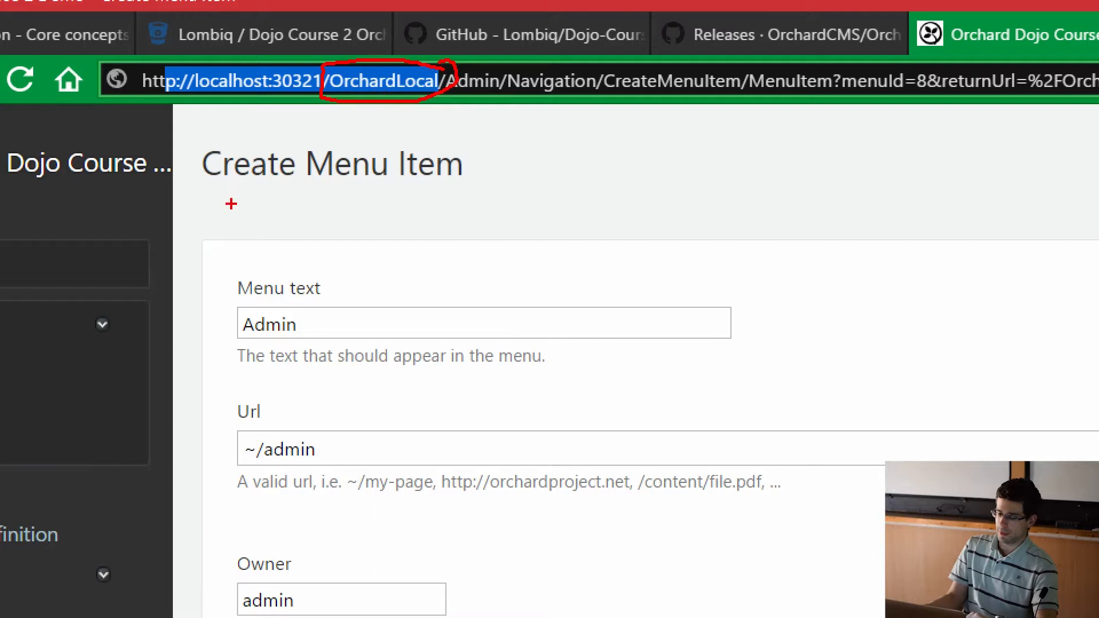
# Circle and highlight the tilde in the custom link's Url, and save the link to the Main Menu
pyautogui.moveTo(255, 430)
pyautogui.mouseDown()
pyautogui.moveTo(240, 455)
pyautogui.moveTo(261, 445)
pyautogui.moveTo(250, 426)
pyautogui.mouseUp()
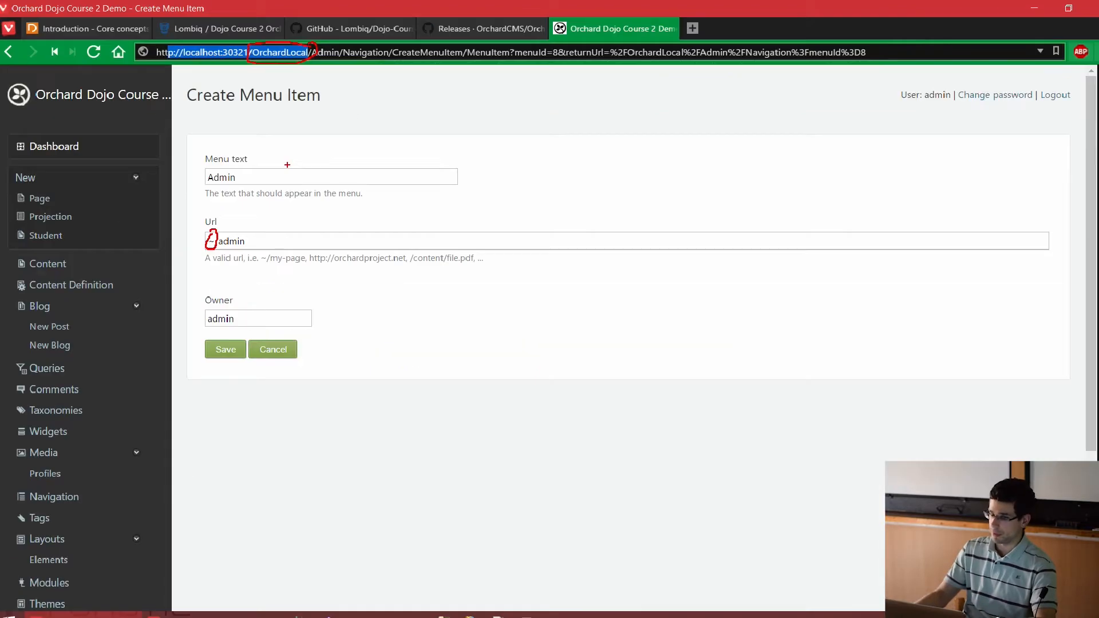
pyautogui.click(286, 107)
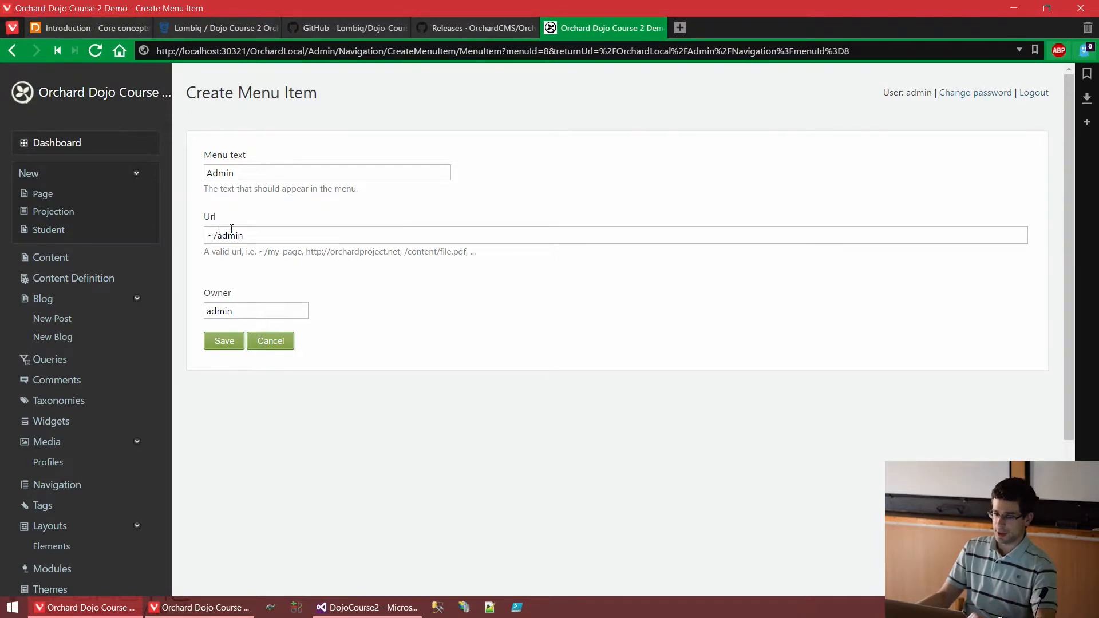
pyautogui.moveTo(214, 235); pyautogui.dragTo(194, 228)
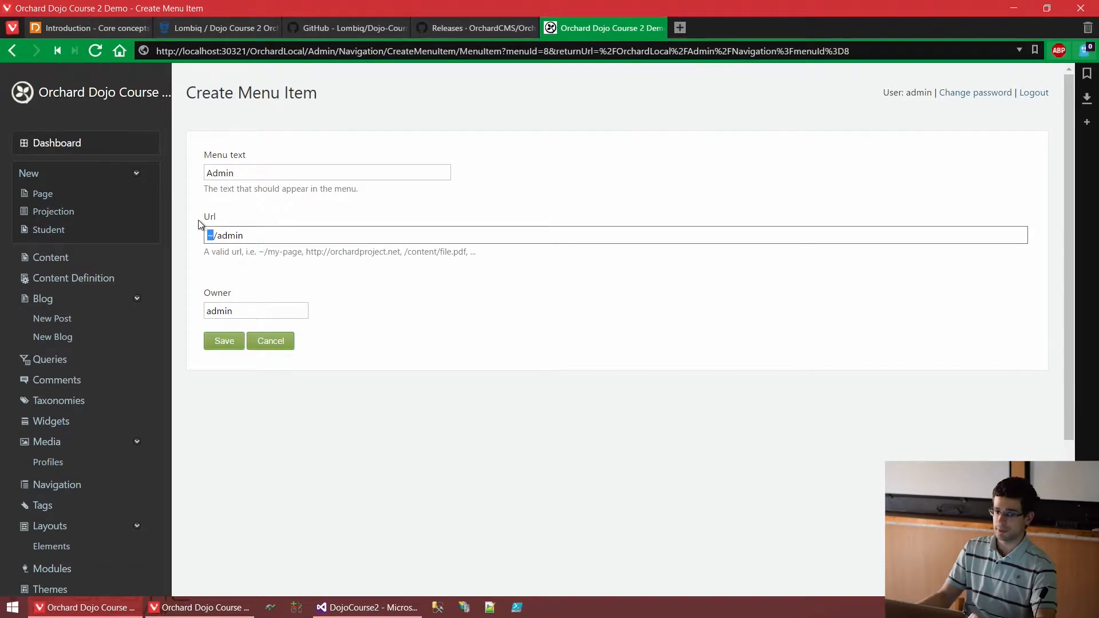
pyautogui.click(226, 343)
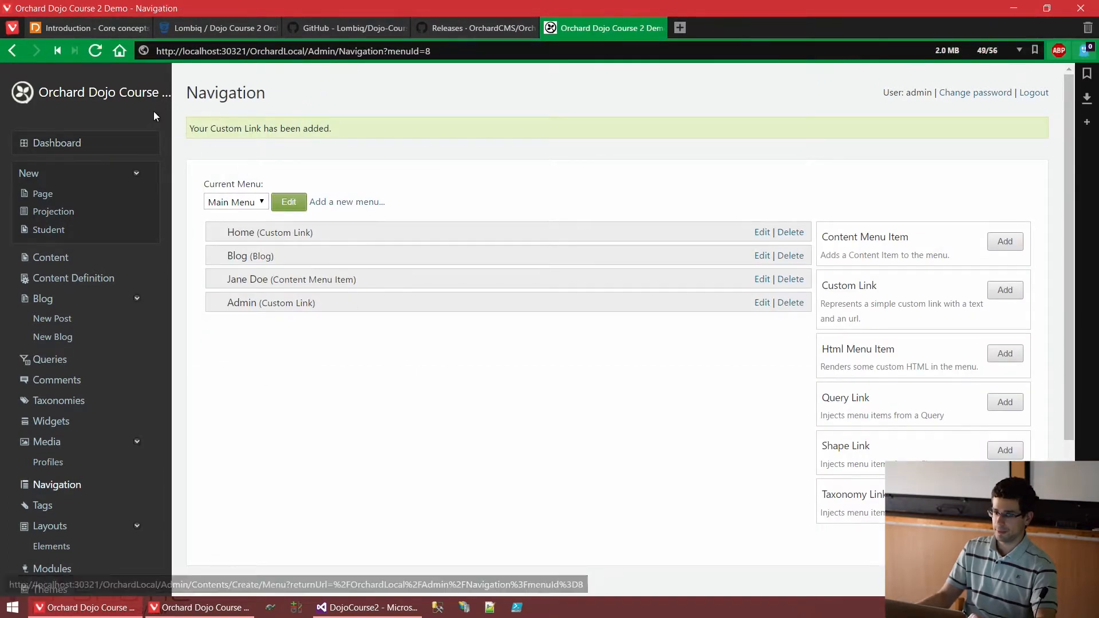
# Open the site's front end in a separate tab, test the Admin menu item, and close that tab
pyautogui.middleClick(135, 99)
pyautogui.click(765, 27)
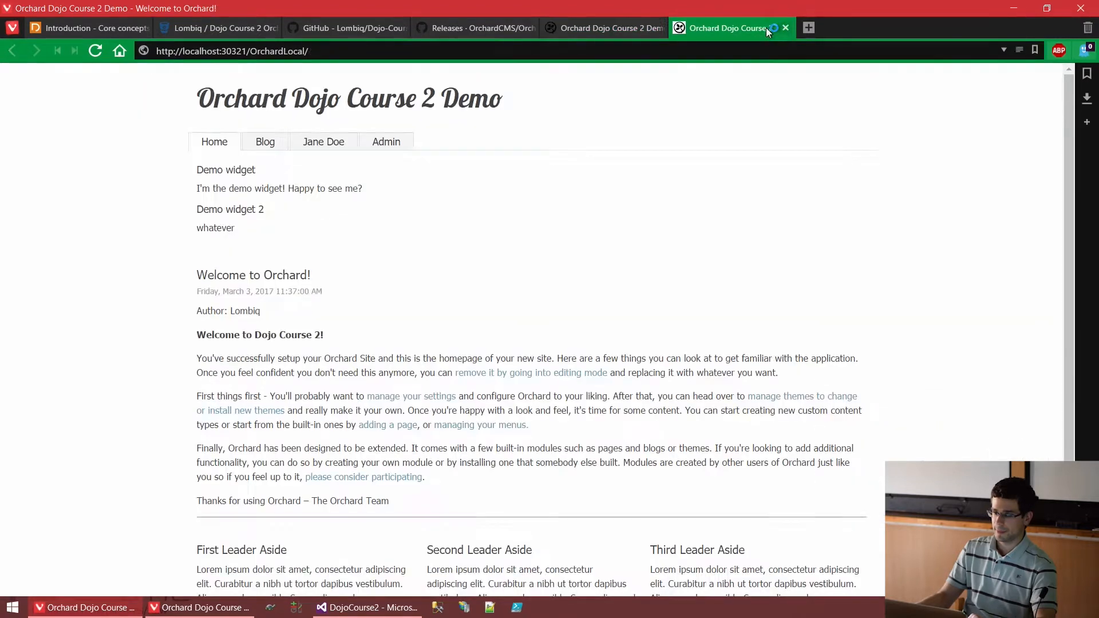
pyautogui.click(388, 147)
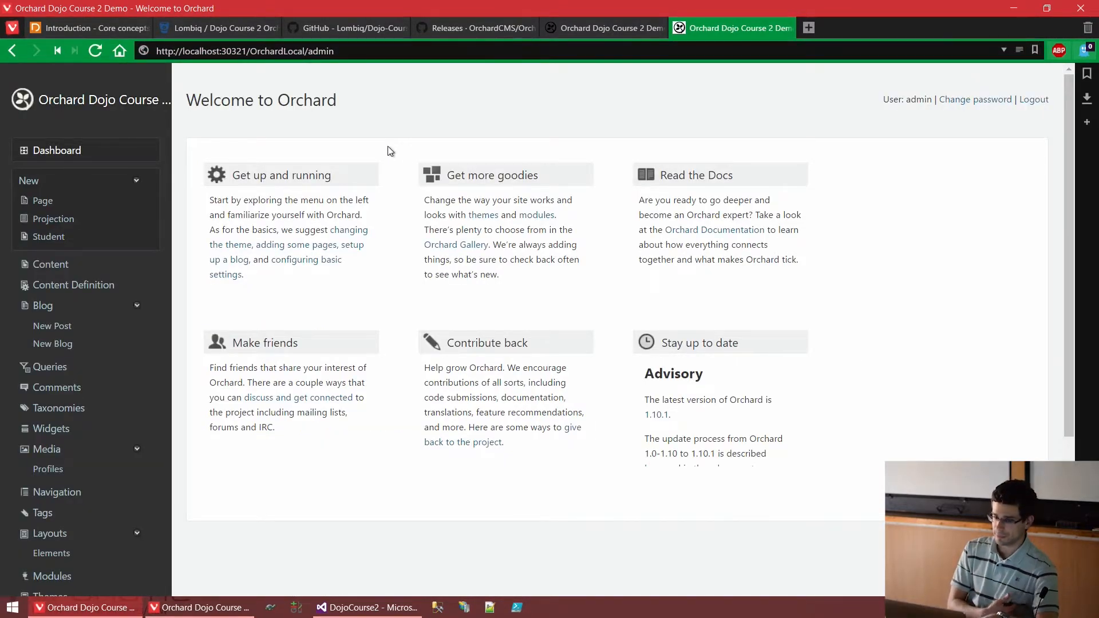
pyautogui.hotkey('ctrl', 'w')
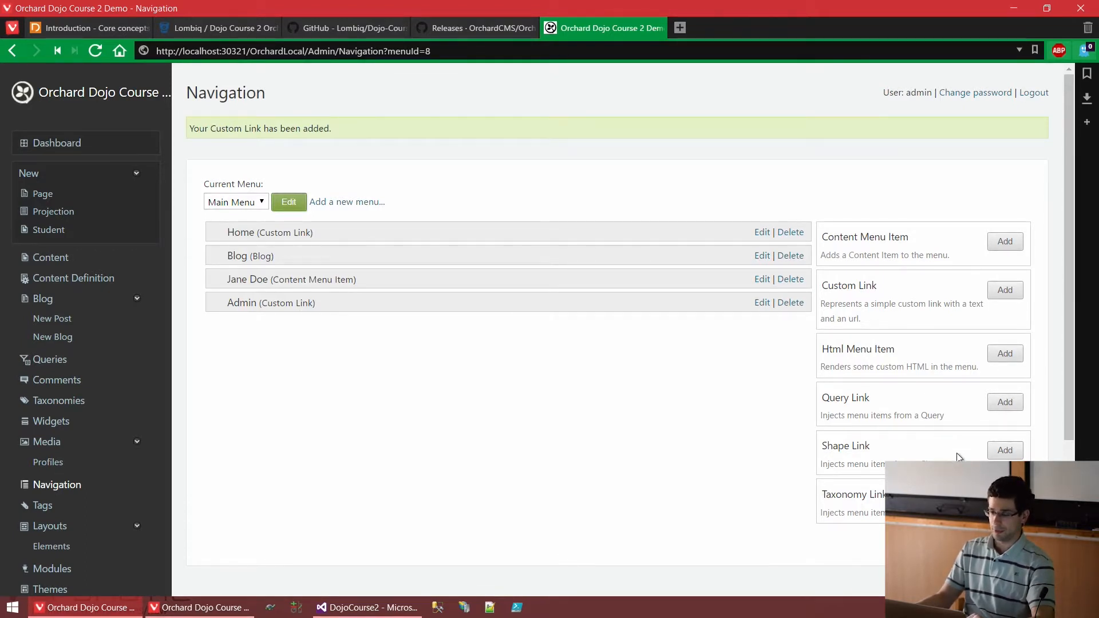
# Highlight the Html Menu Item and Taxonomy Link types among the available menu item types
pyautogui.moveTo(822, 354); pyautogui.dragTo(900, 352)
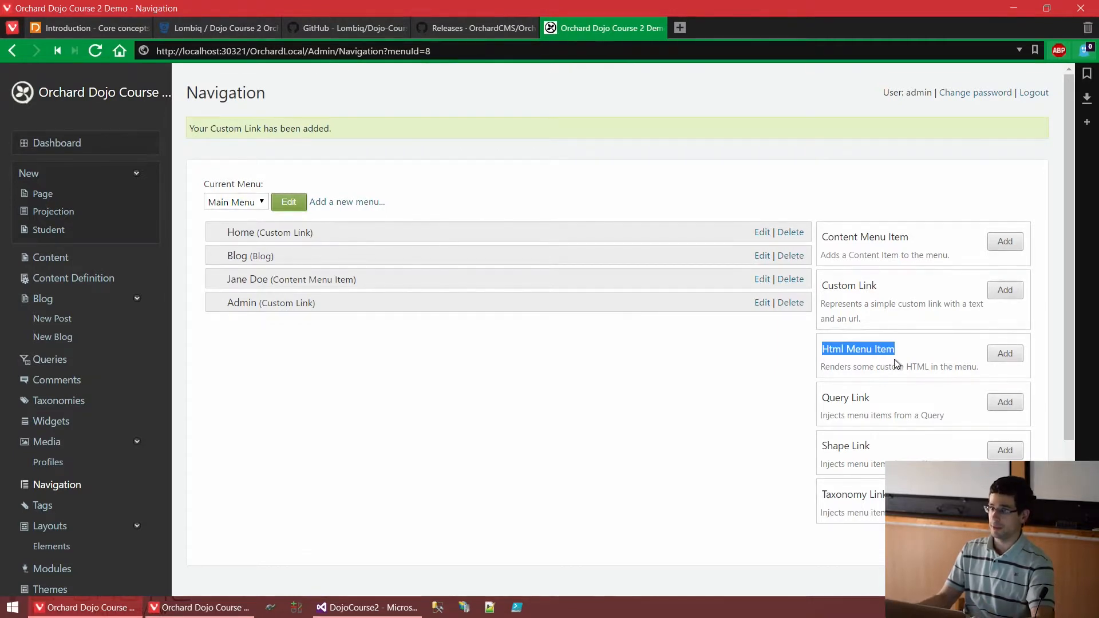
pyautogui.moveTo(842, 494); pyautogui.dragTo(834, 493)
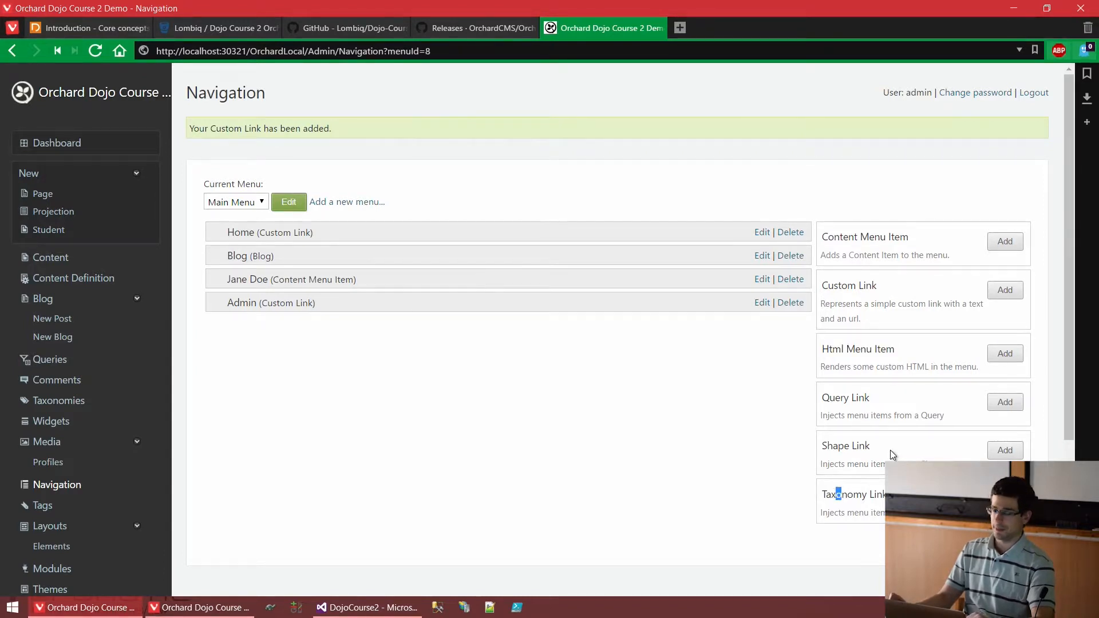
pyautogui.click(893, 493)
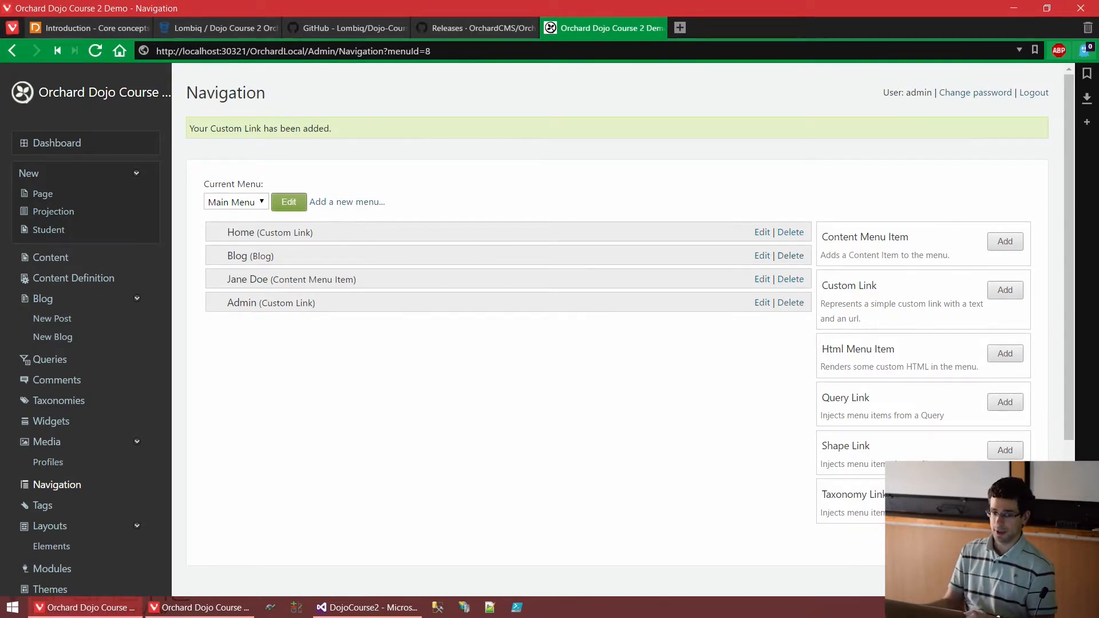
# Examine the Main Menu widget's settings, highlighting the Display as Breadcrumb option, and return to the widget list
pyautogui.click(51, 422)
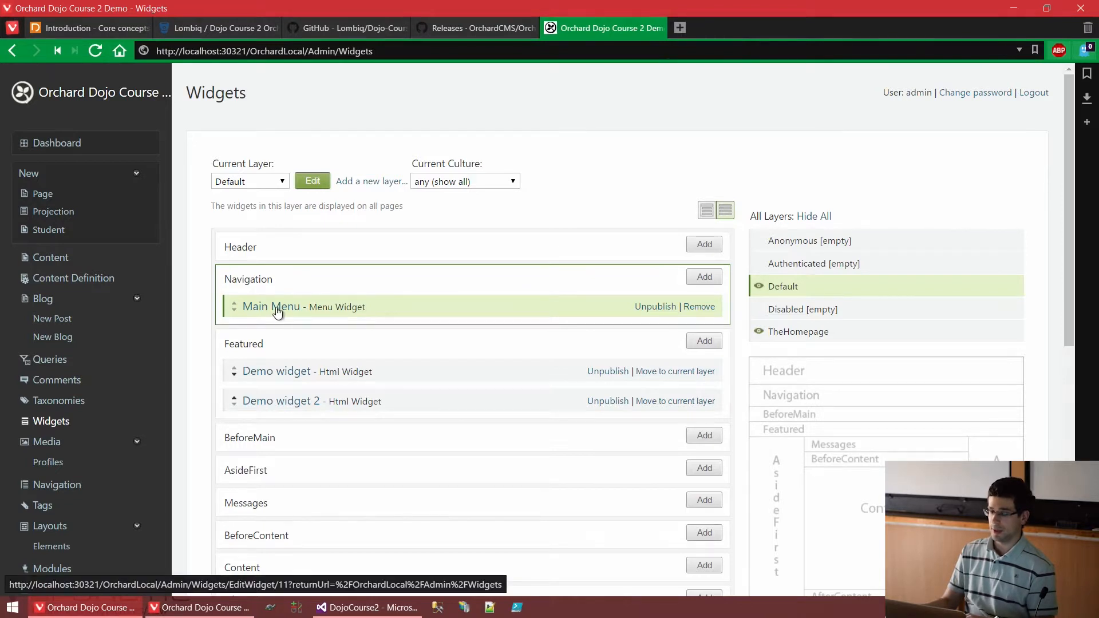
pyautogui.click(277, 309)
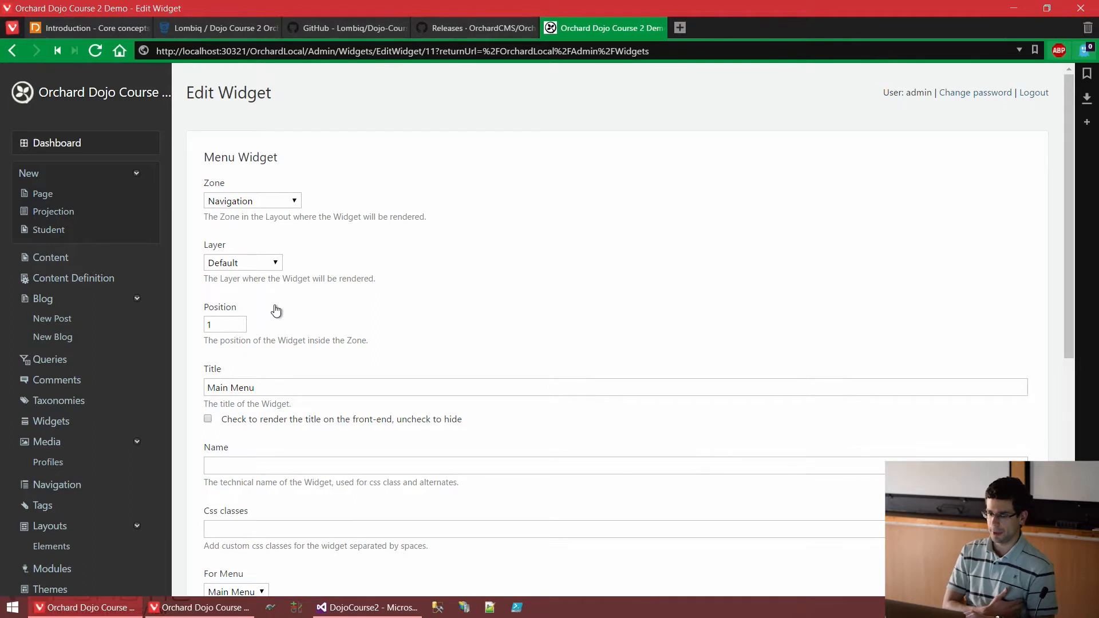
pyautogui.scroll(-4, 274, 303)
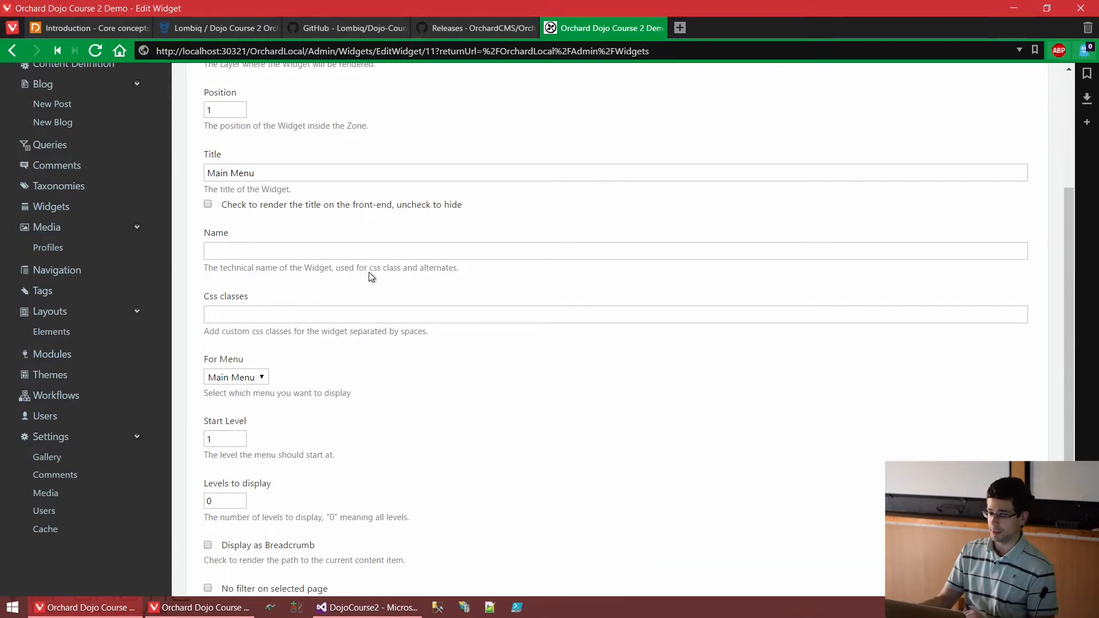
pyautogui.scroll(-1, 369, 275)
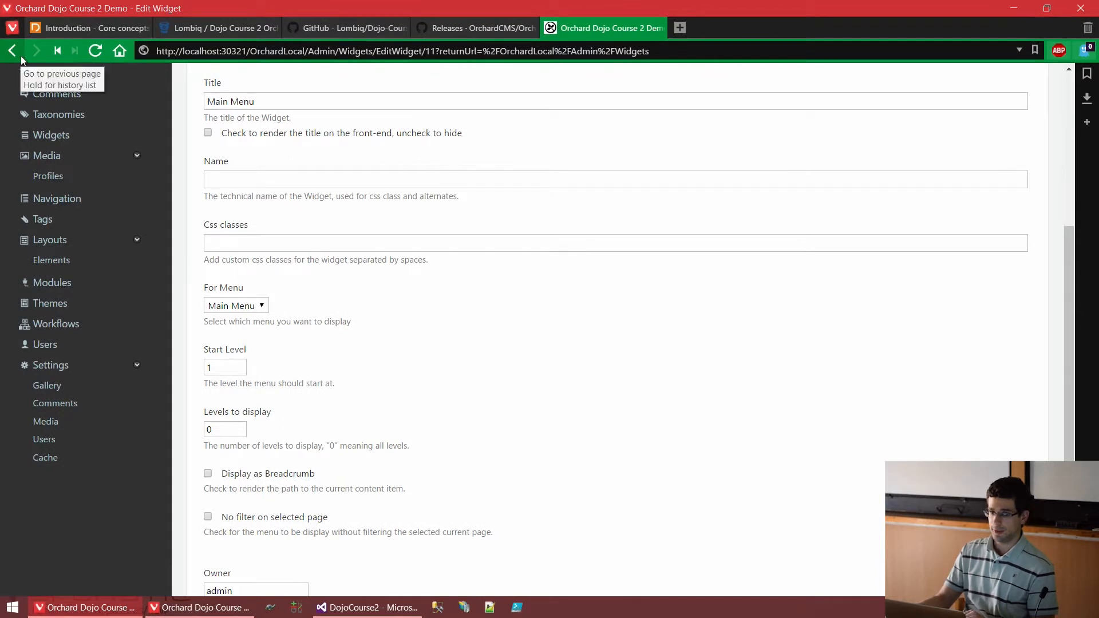
pyautogui.scroll(-1, 410, 149)
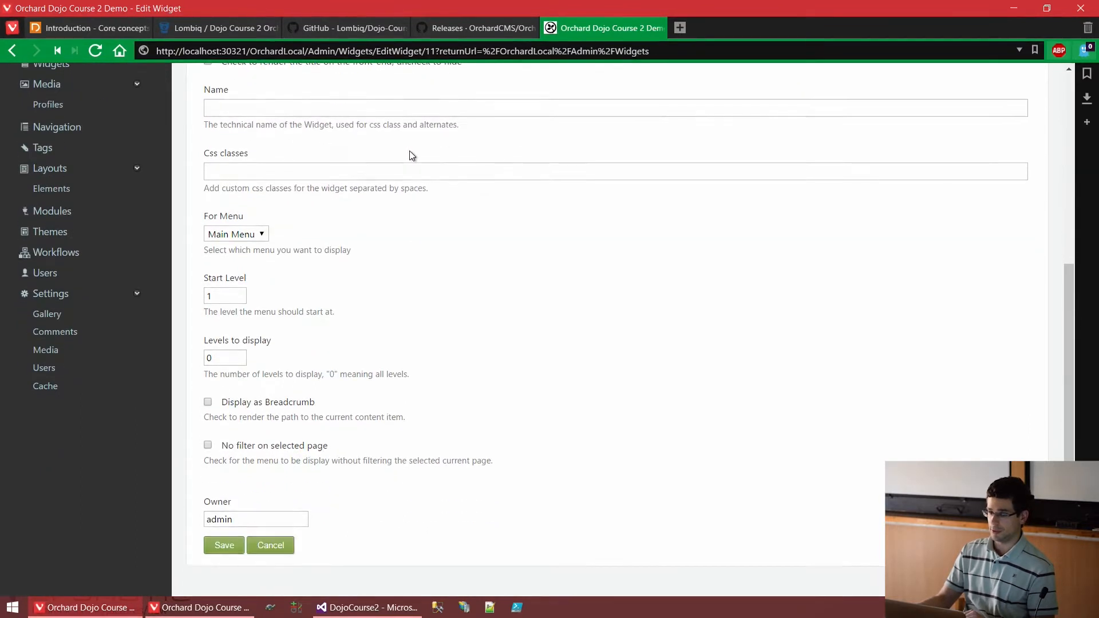
pyautogui.moveTo(217, 403); pyautogui.dragTo(354, 398)
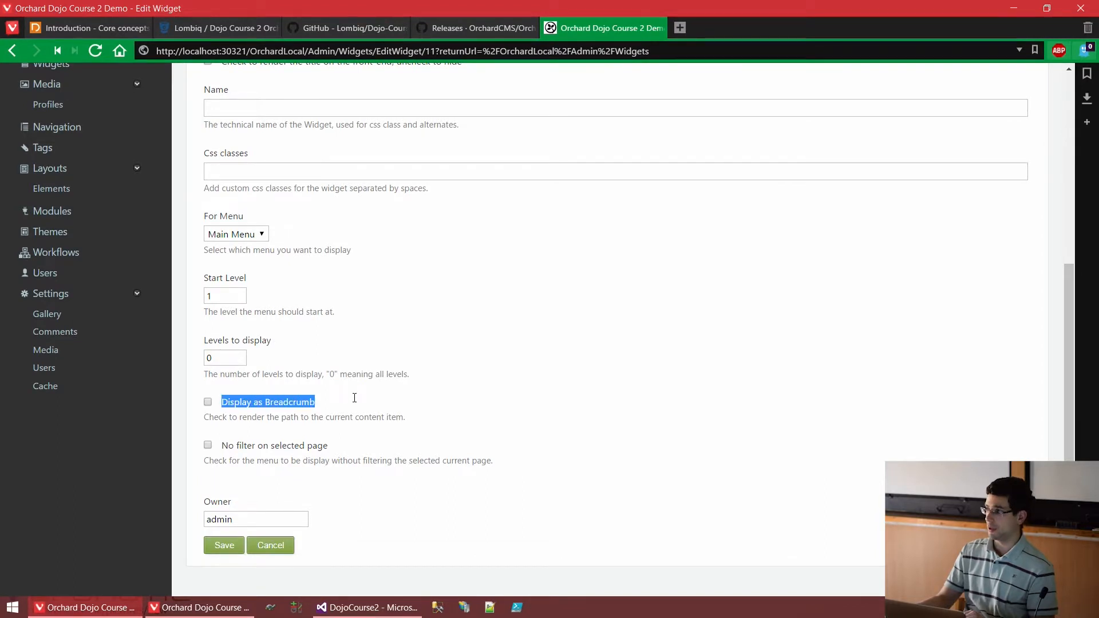
pyautogui.hotkey('alt', 'Left')
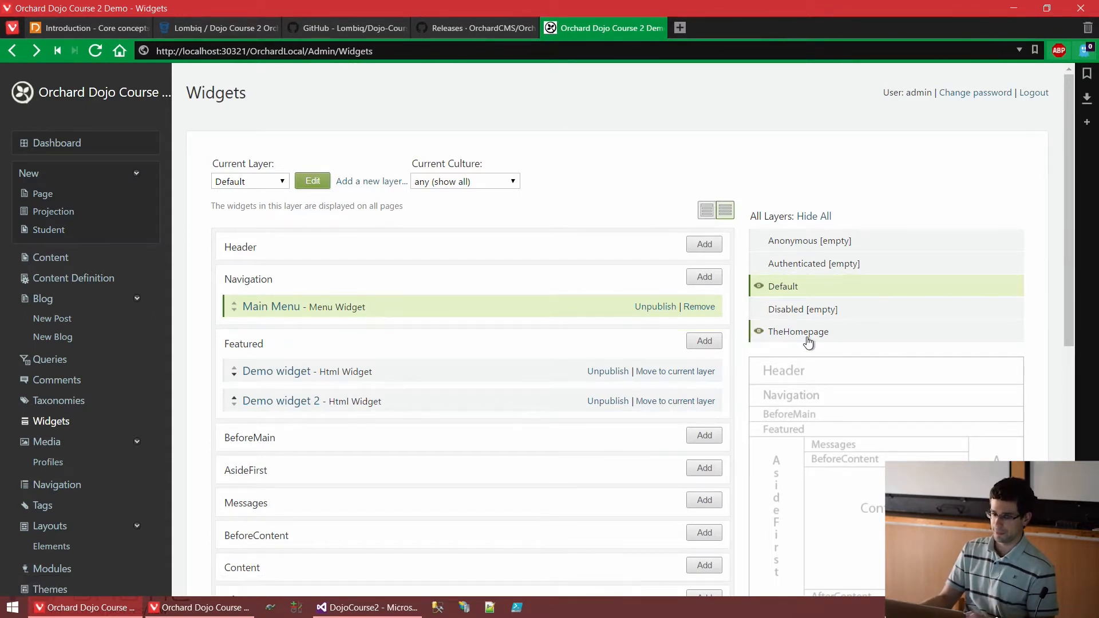
# Start a new Menu Widget in the Navigation zone and title it Main Menu Breadcrumbs
pyautogui.click(703, 279)
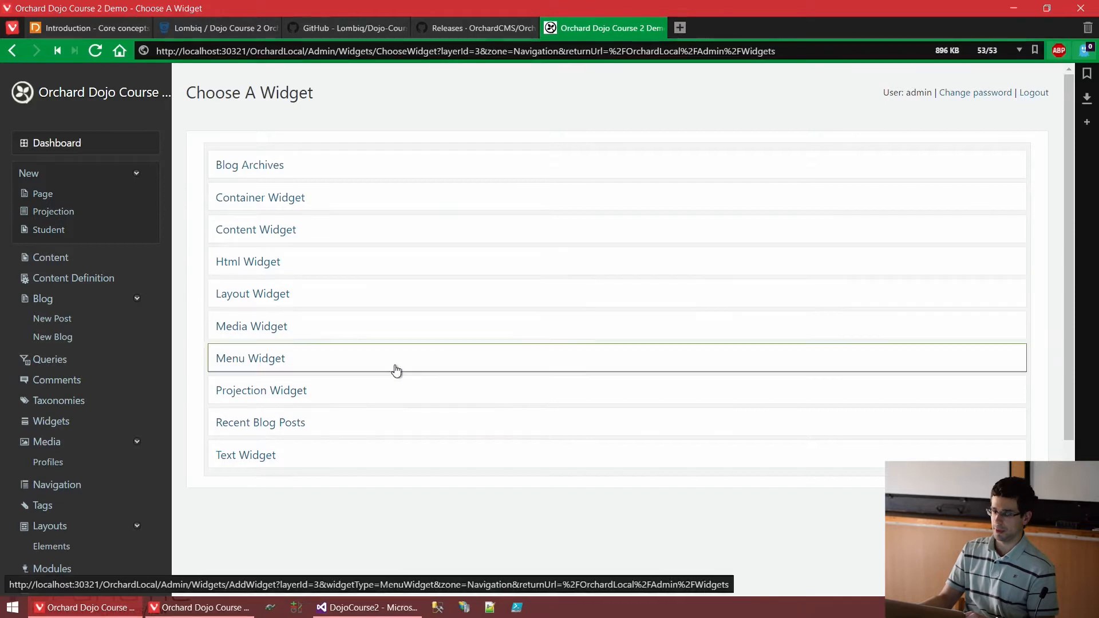
pyautogui.click(252, 367)
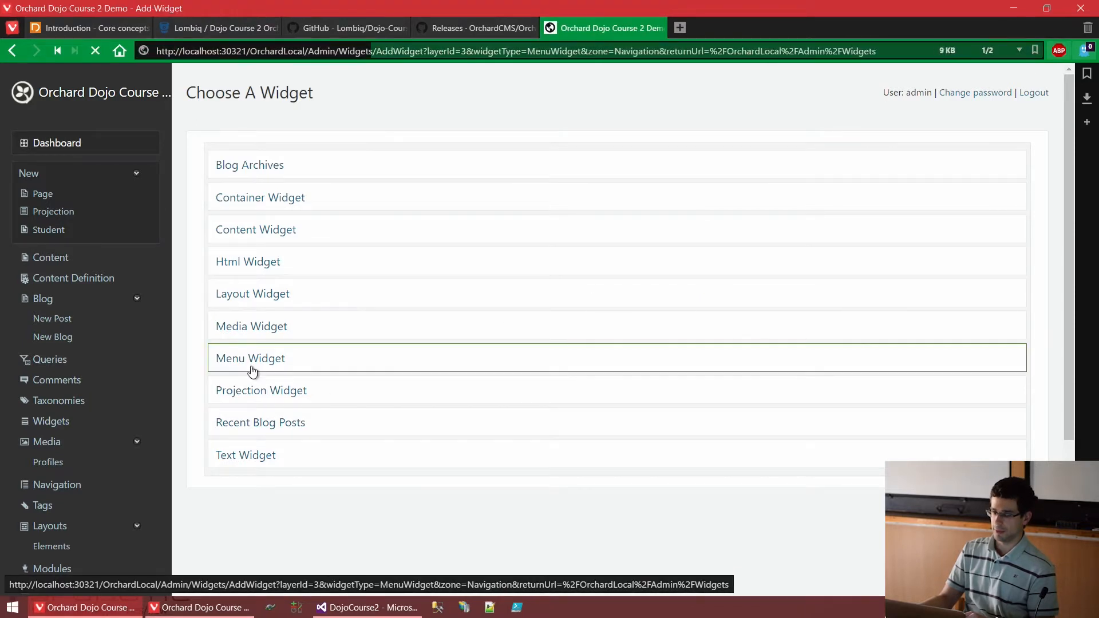
pyautogui.click(252, 387)
pyautogui.write('Bread')
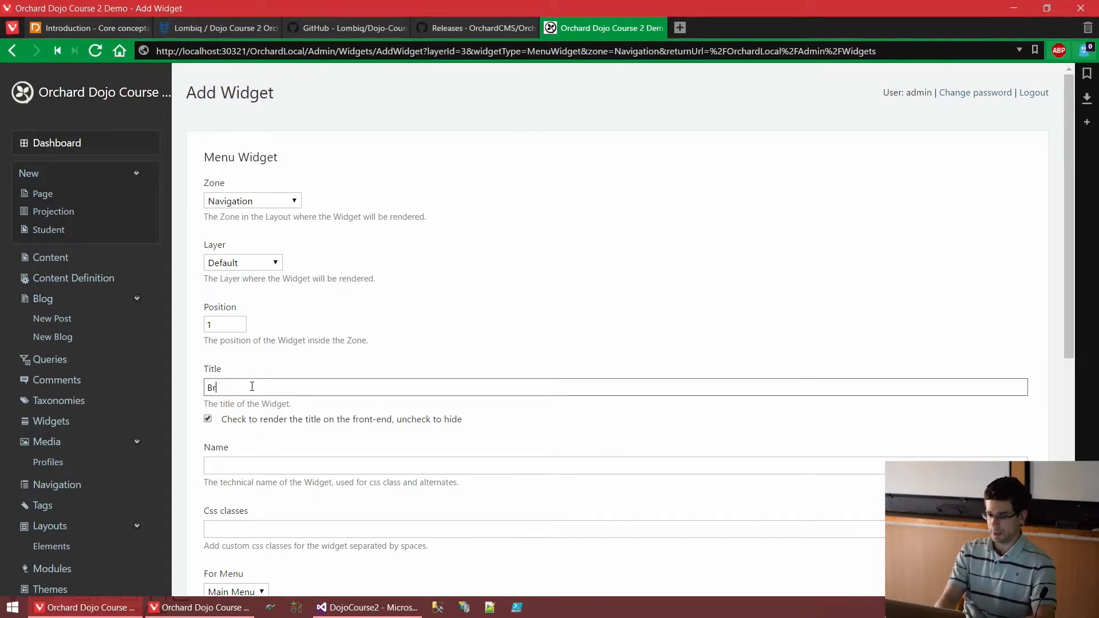
pyautogui.press('BackSpace')
pyautogui.press('BackSpace')
pyautogui.press('BackSpace')
pyautogui.press('BackSpace')
pyautogui.press('BackSpace')
pyautogui.write('Main Menu Breadcrumbs')
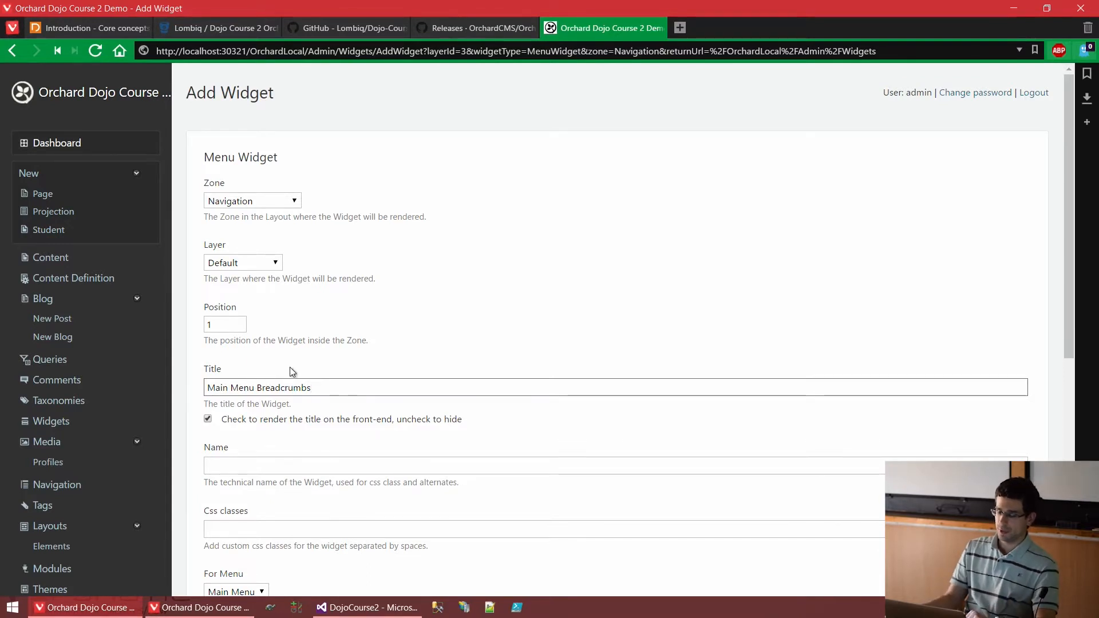
# Look through the general and comment settings and the installed modules in a separate tab, and close that tab
pyautogui.scroll(-6, 290, 369)
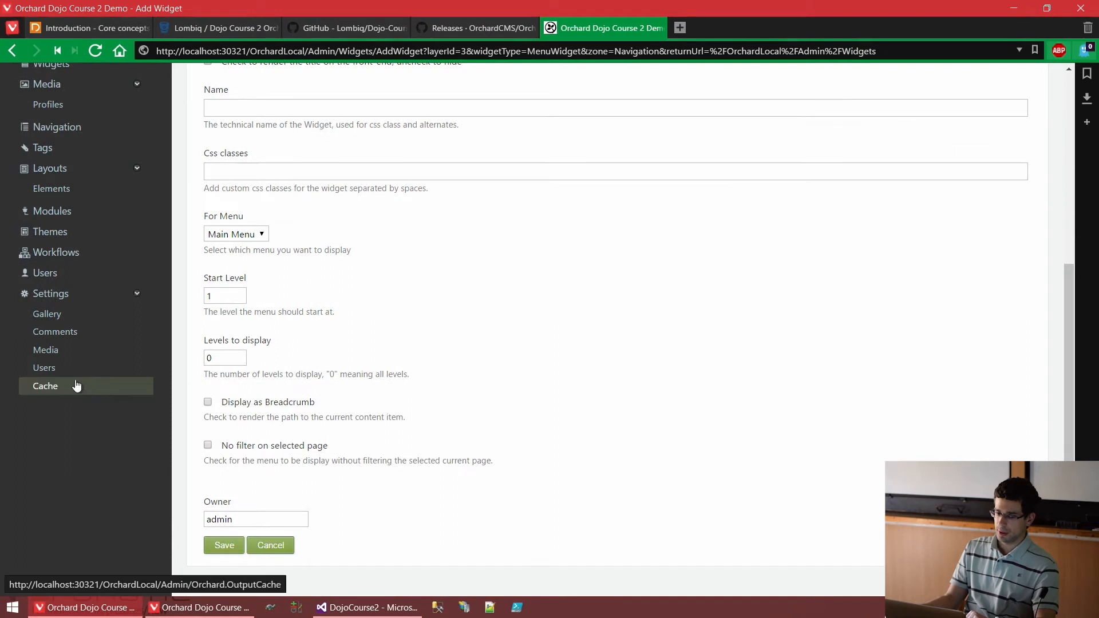
pyautogui.middleClick(40, 294)
pyautogui.scroll(1, 688, 76)
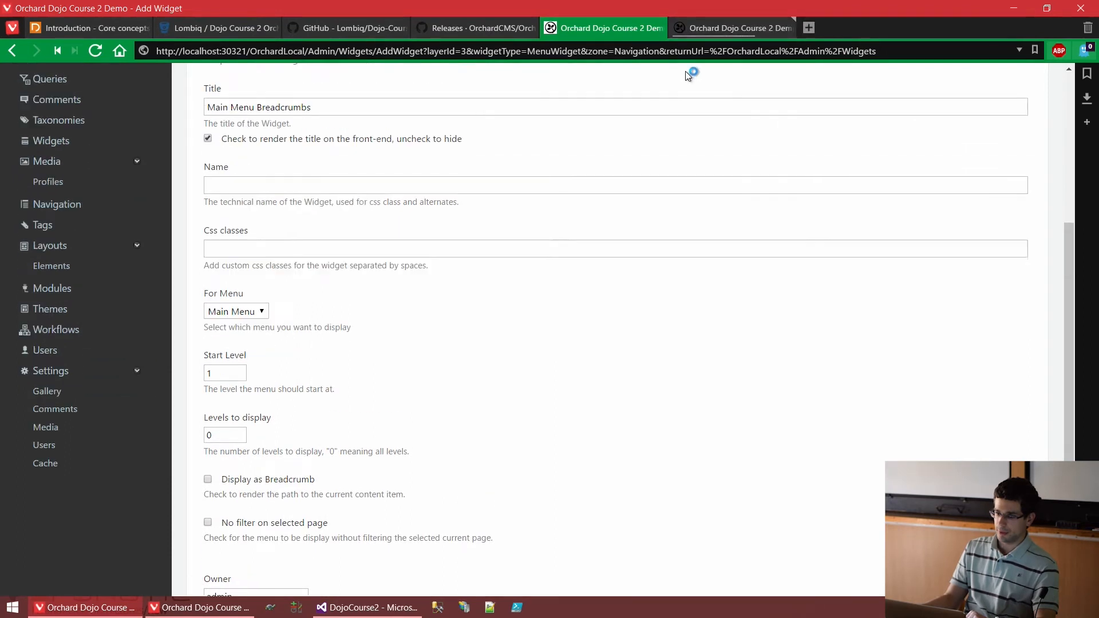
pyautogui.click(712, 25)
pyautogui.scroll(-2, 380, 261)
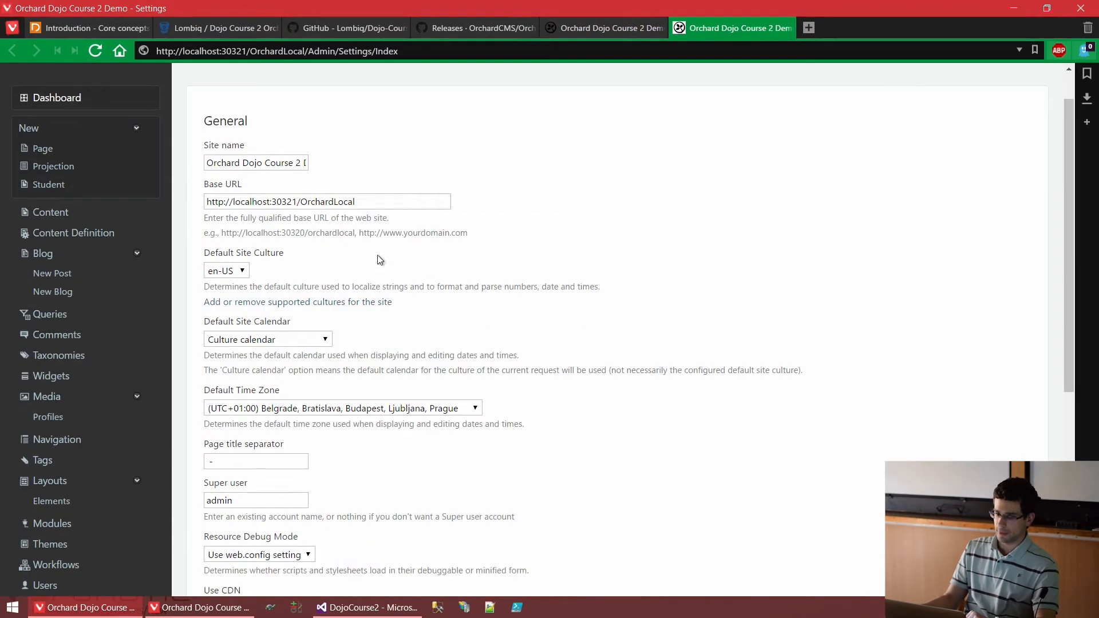
pyautogui.scroll(-3, 378, 259)
pyautogui.click(74, 473)
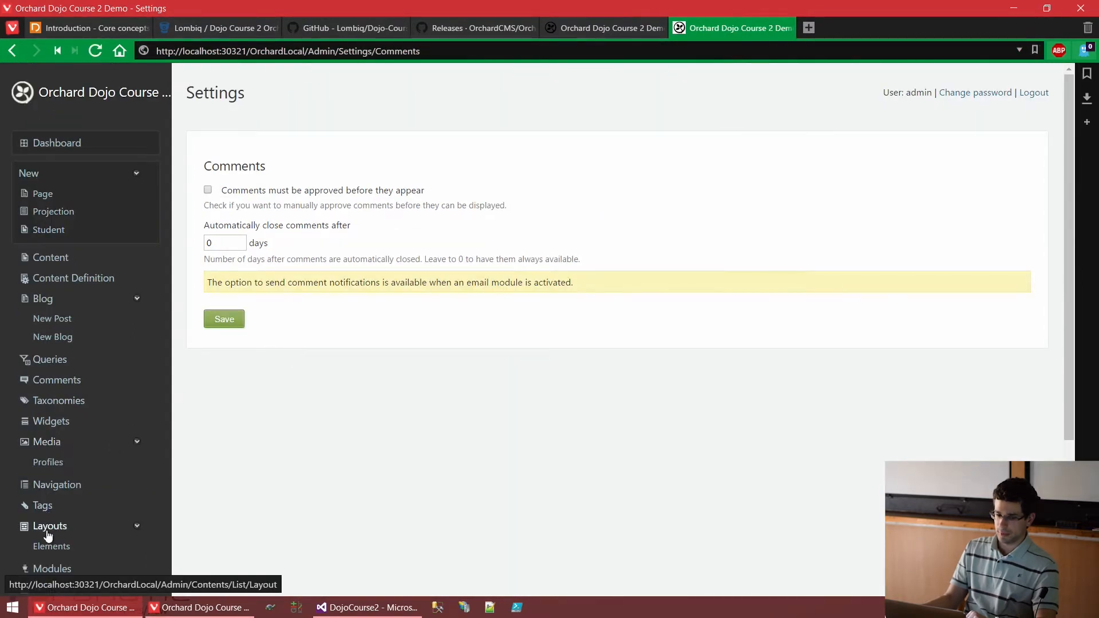
pyautogui.click(50, 568)
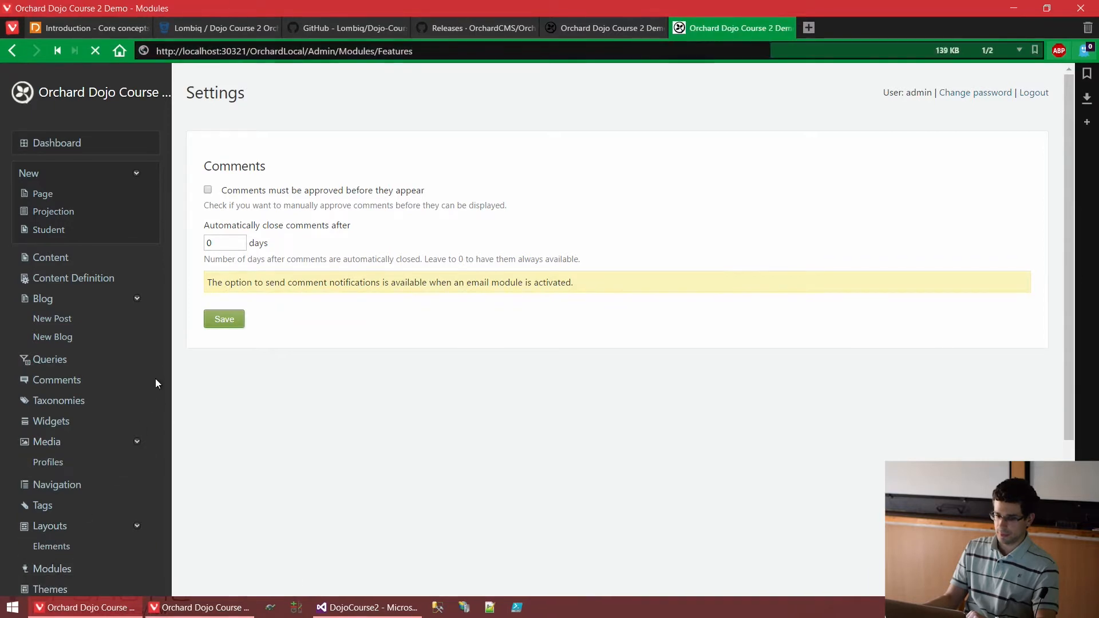
pyautogui.click(297, 143)
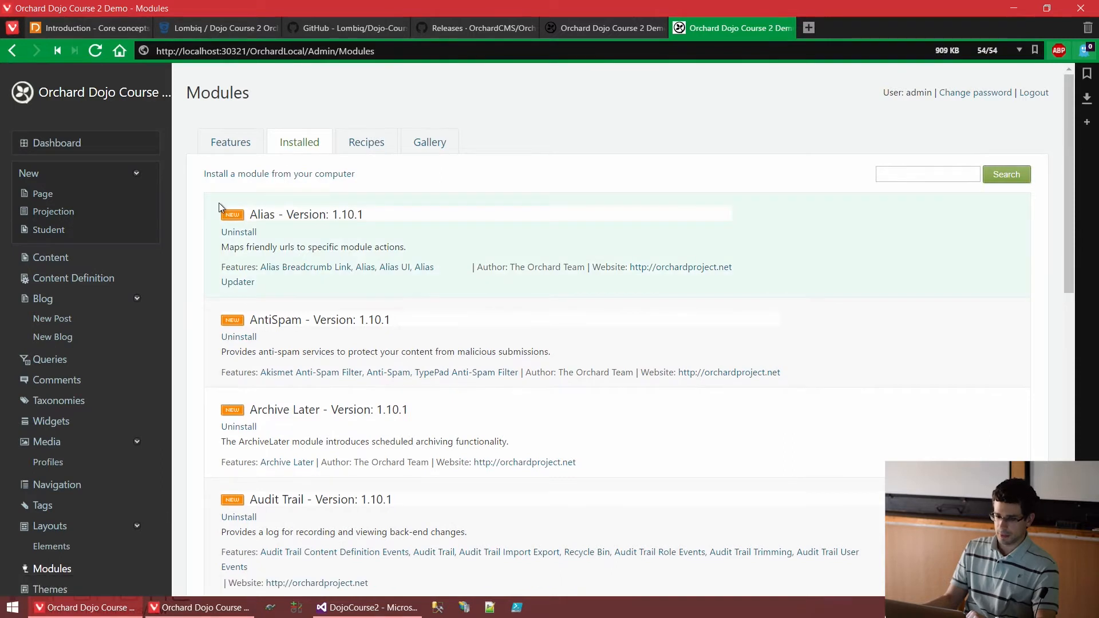
pyautogui.scroll(-3, 82, 369)
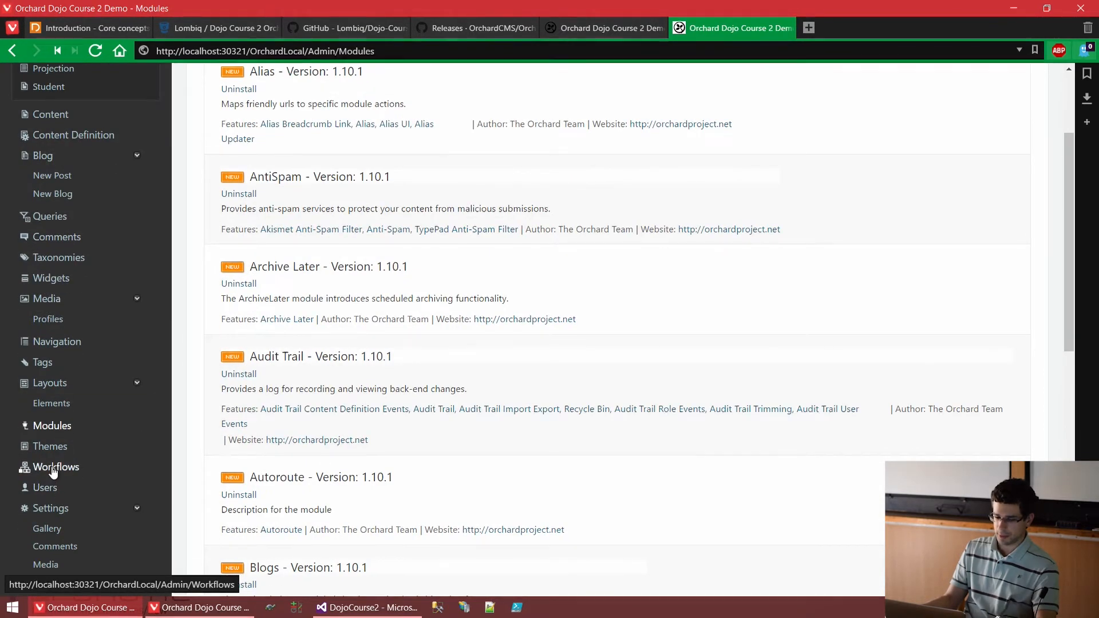
pyautogui.hotkey('ctrl', 'w')
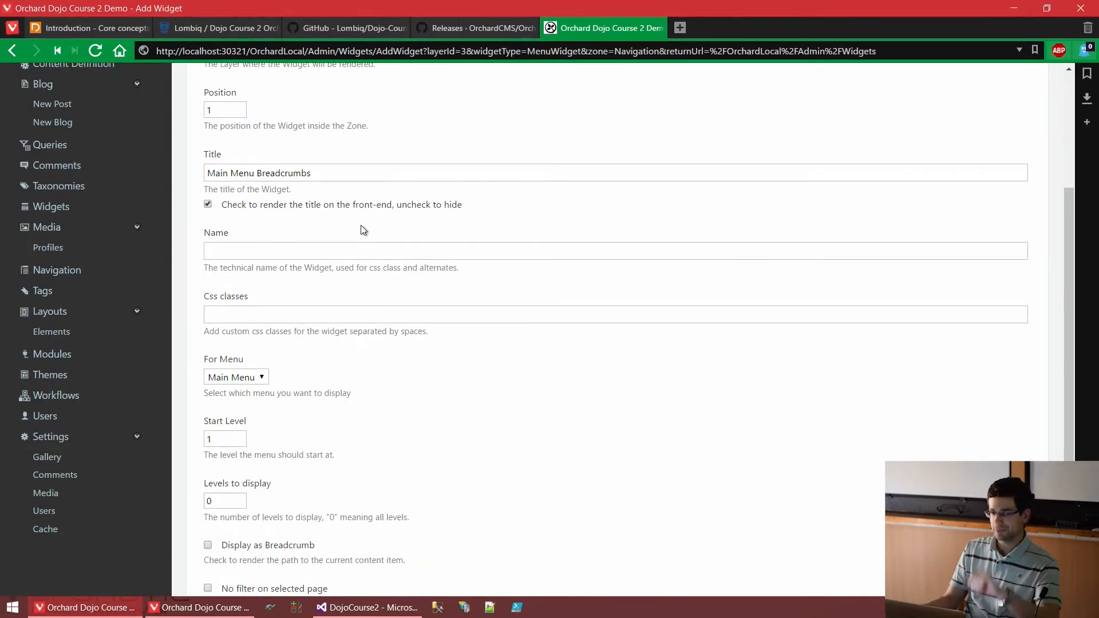
# Turn off front-end rendering of the Main Menu Breadcrumbs widget's title and review its remaining settings
pyautogui.moveTo(212, 179); pyautogui.dragTo(383, 153)
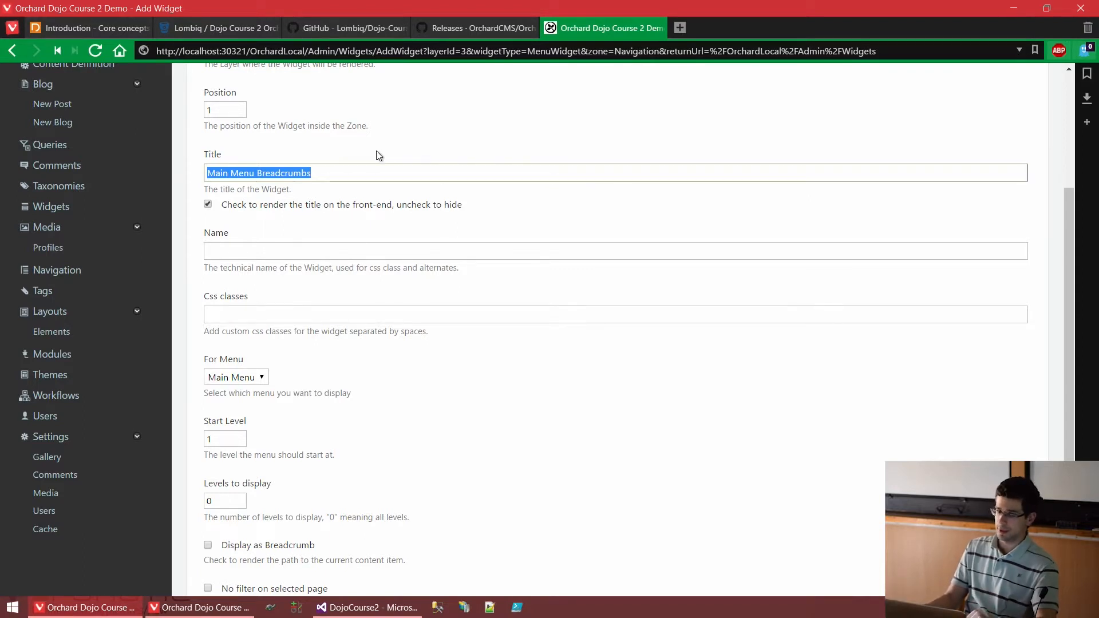
pyautogui.click(278, 203)
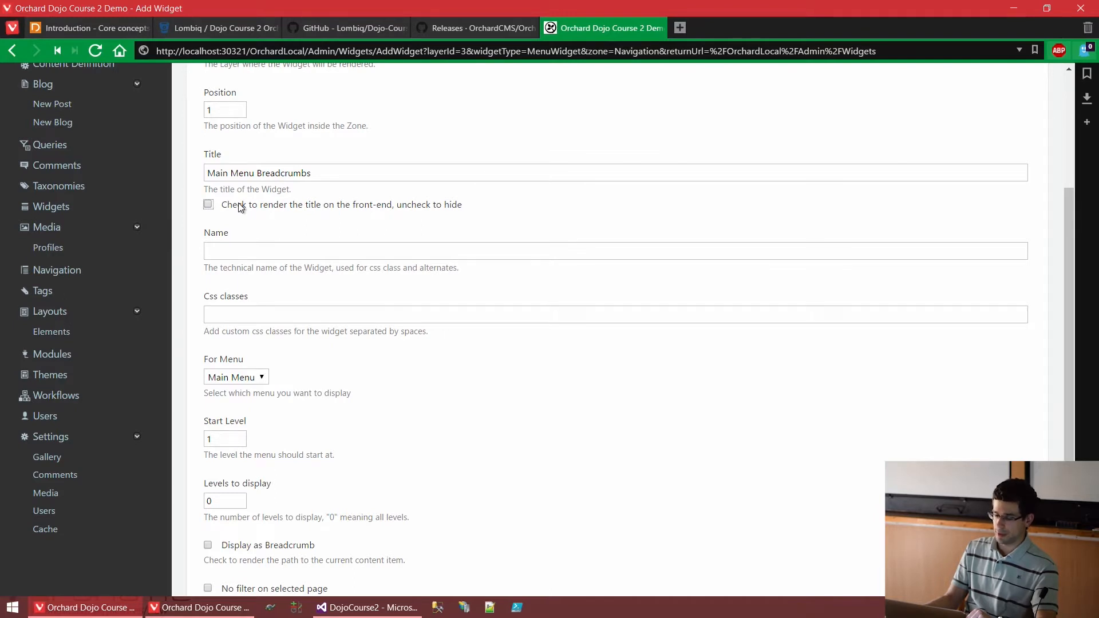
pyautogui.scroll(-1, 241, 207)
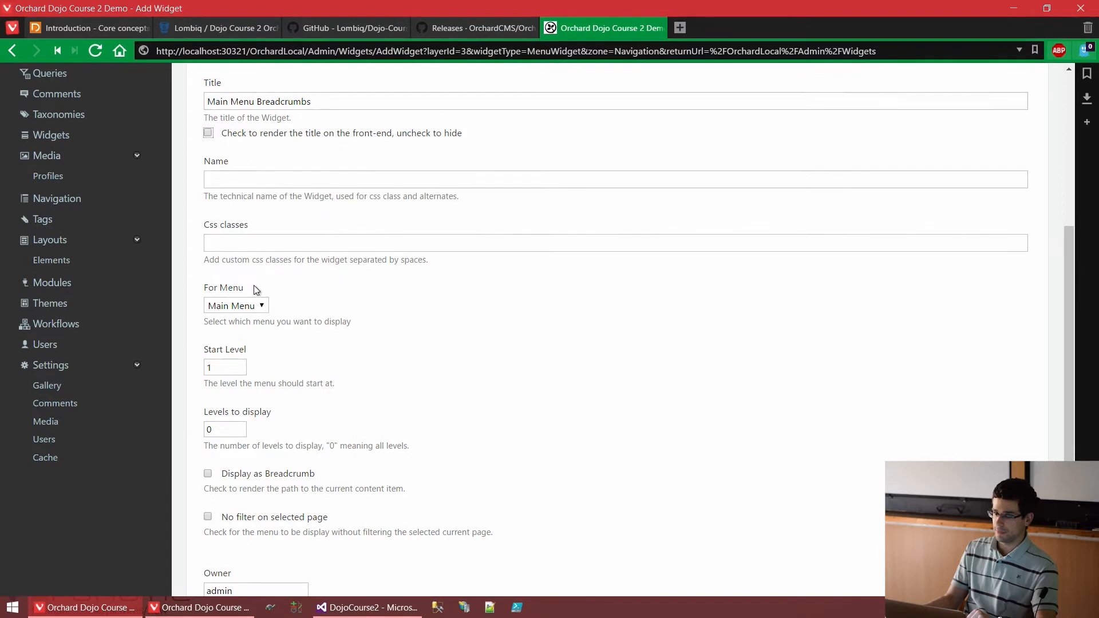
pyautogui.scroll(-1, 252, 246)
pyautogui.scroll(3, 279, 234)
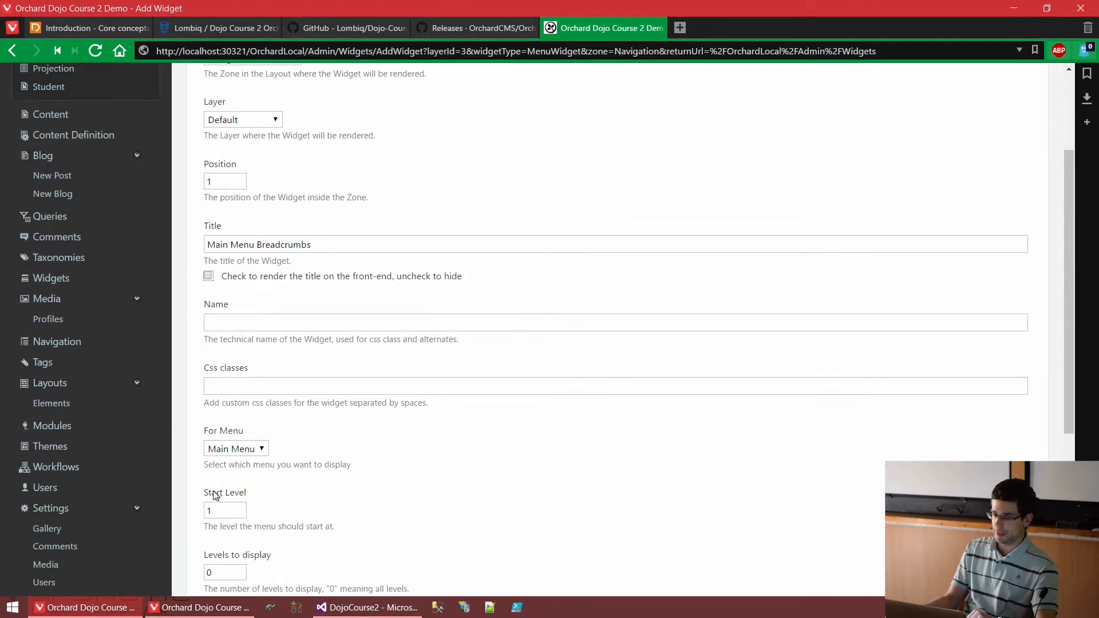
pyautogui.scroll(2, 264, 417)
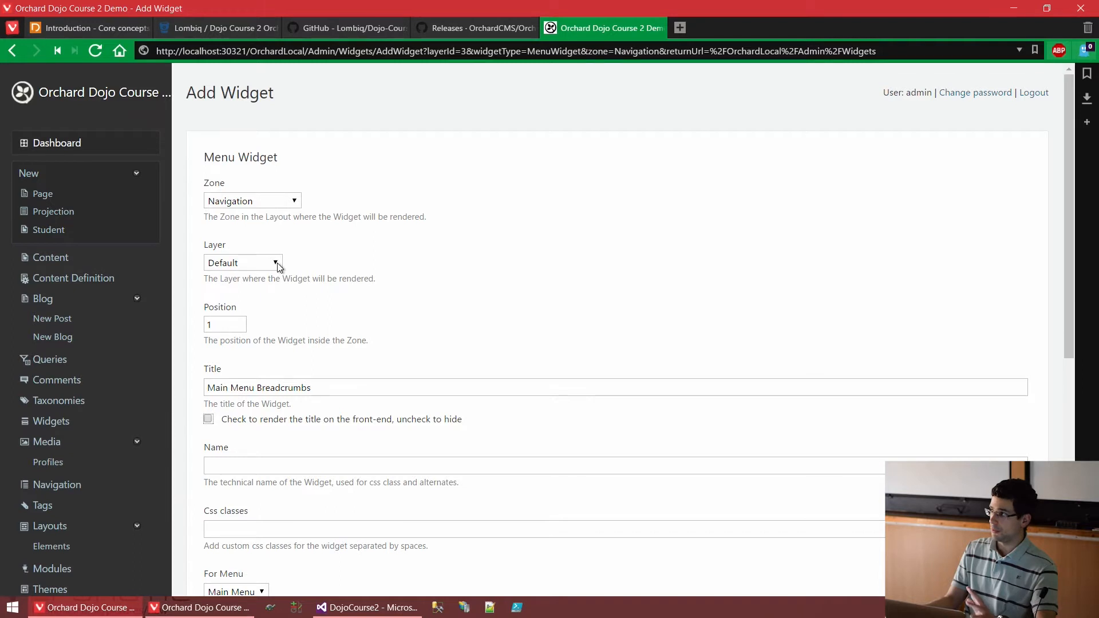
pyautogui.scroll(-6, 277, 263)
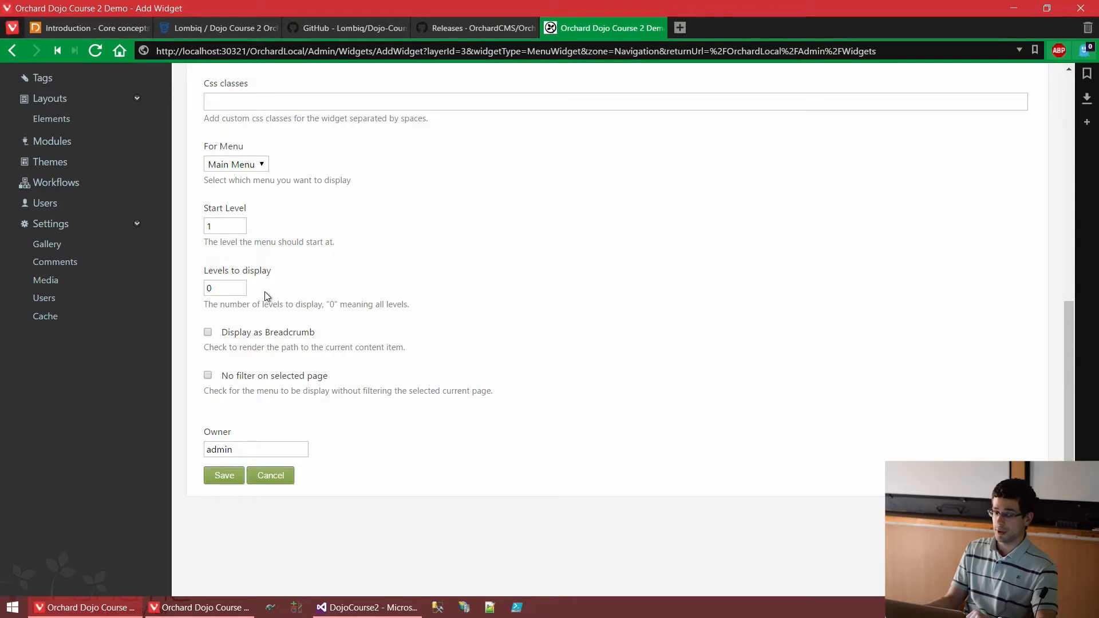
# Set the new Menu Widget to display as a breadcrumb with the home page as the first element, and save it
pyautogui.click(240, 167)
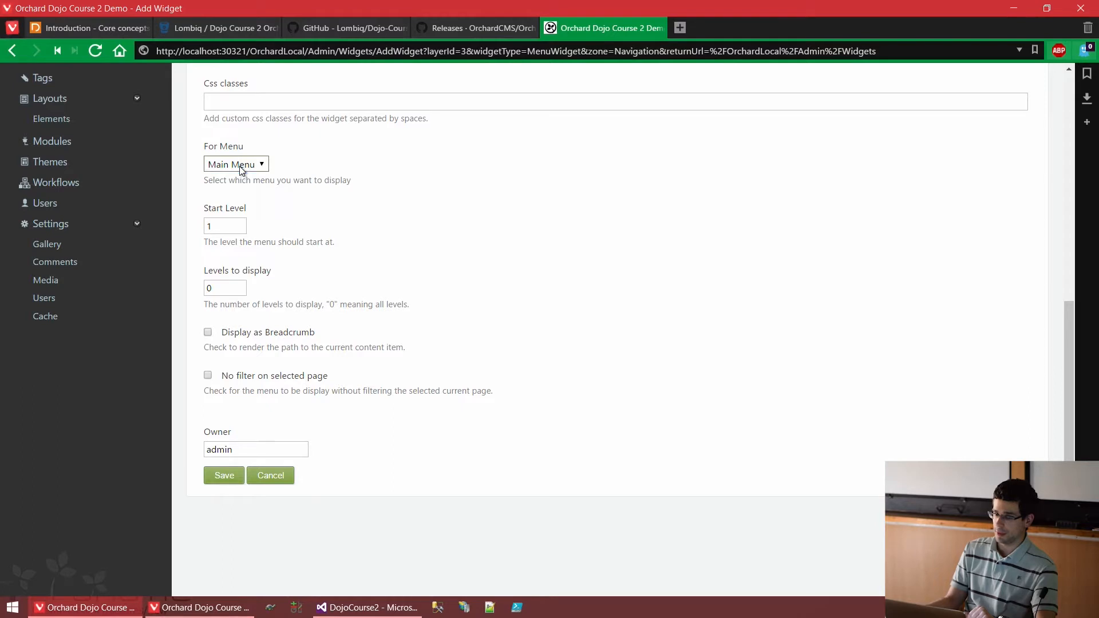
pyautogui.doubleClick(225, 225)
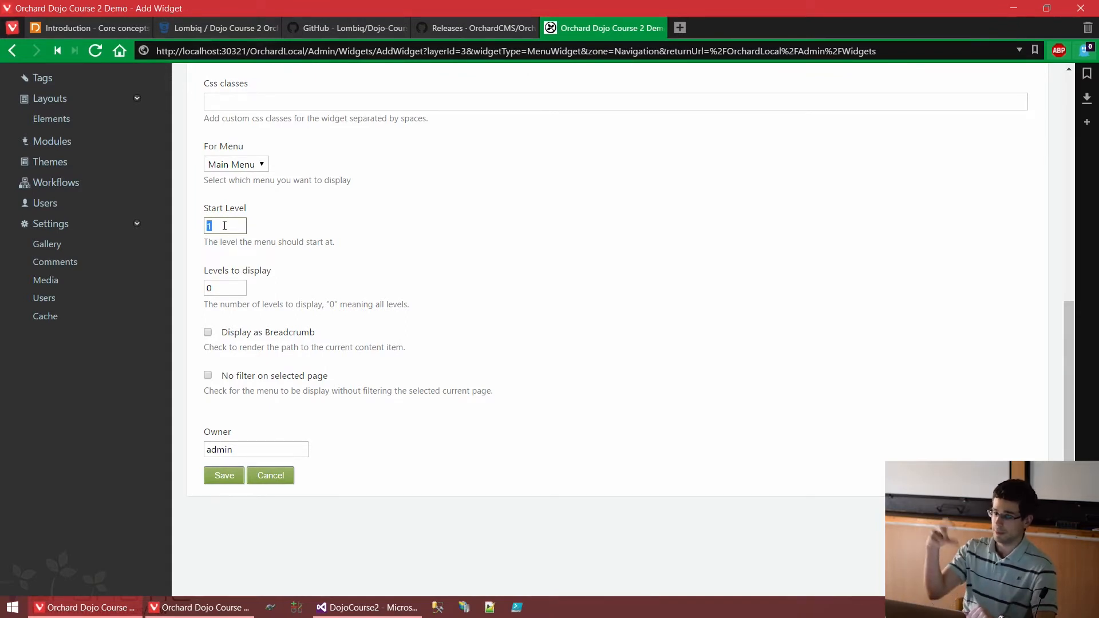
pyautogui.click(228, 273)
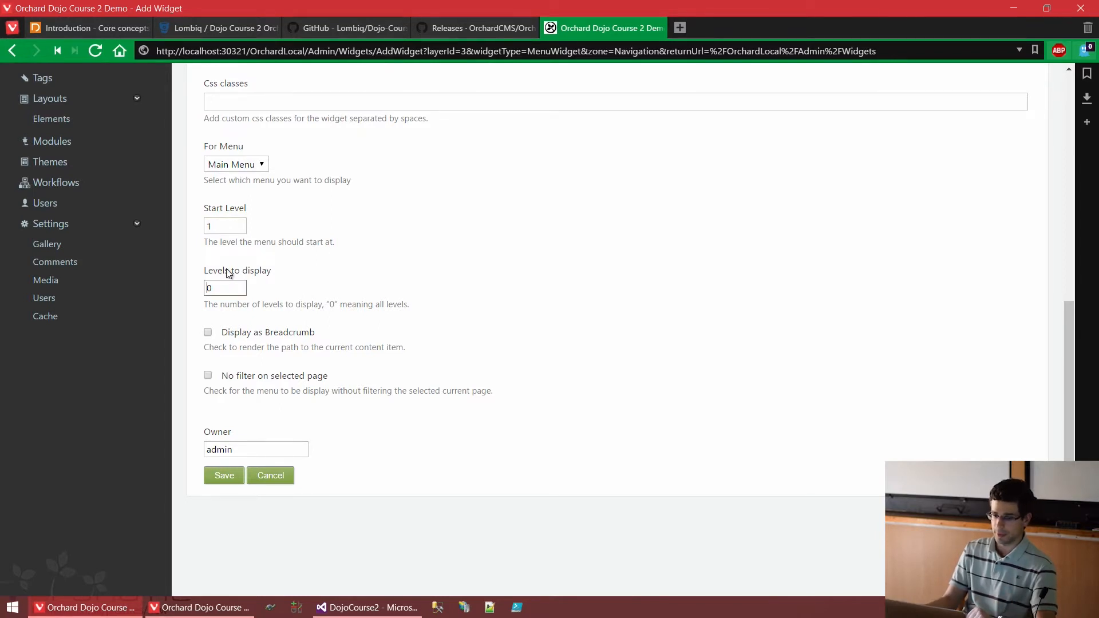
pyautogui.click(273, 334)
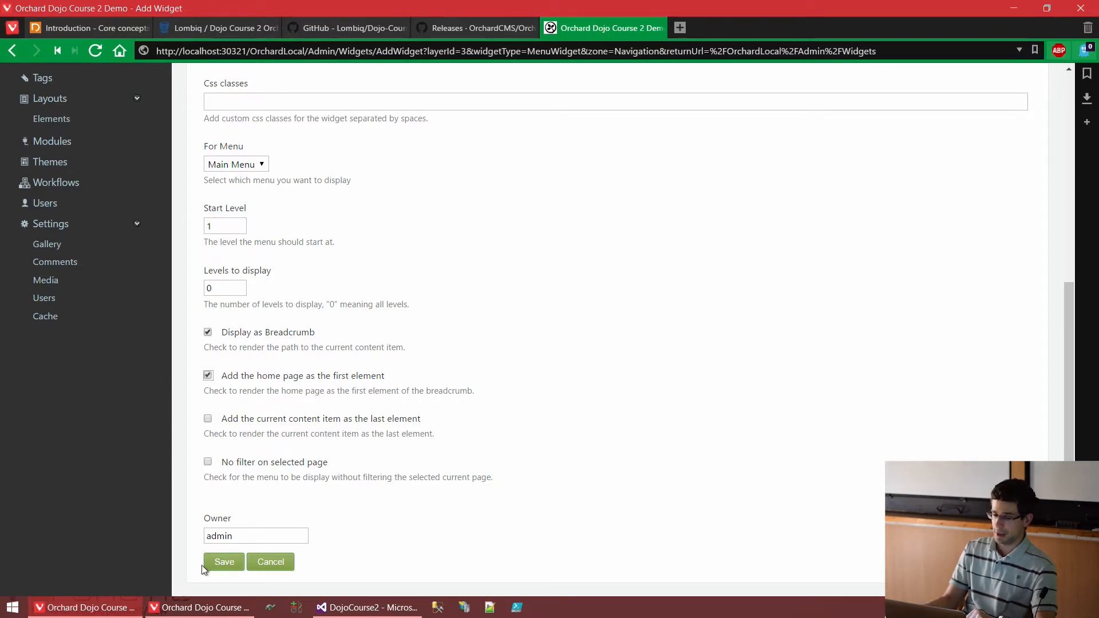
pyautogui.click(217, 566)
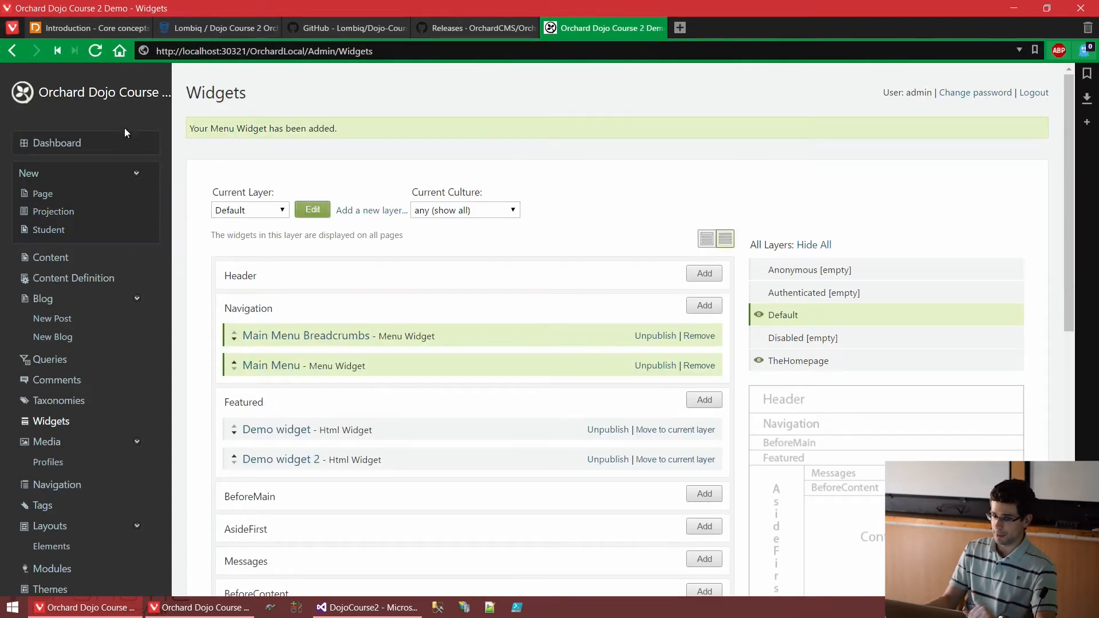
# Open the site's front end in a separate tab and check the breadcrumb on the home, blog and student pages
pyautogui.middleClick(116, 101)
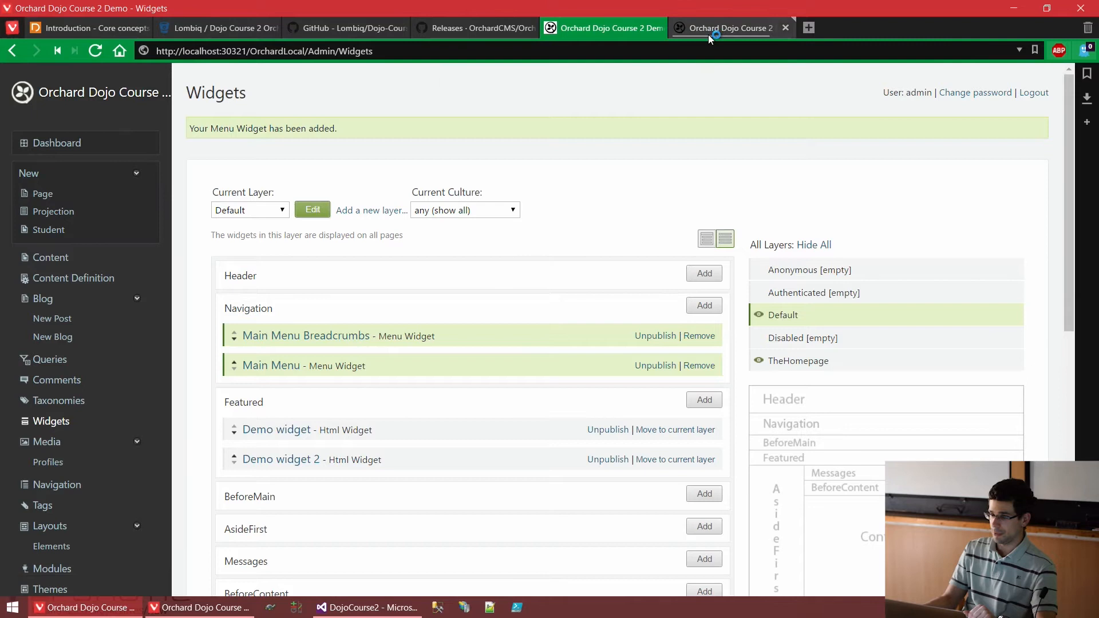
pyautogui.click(708, 34)
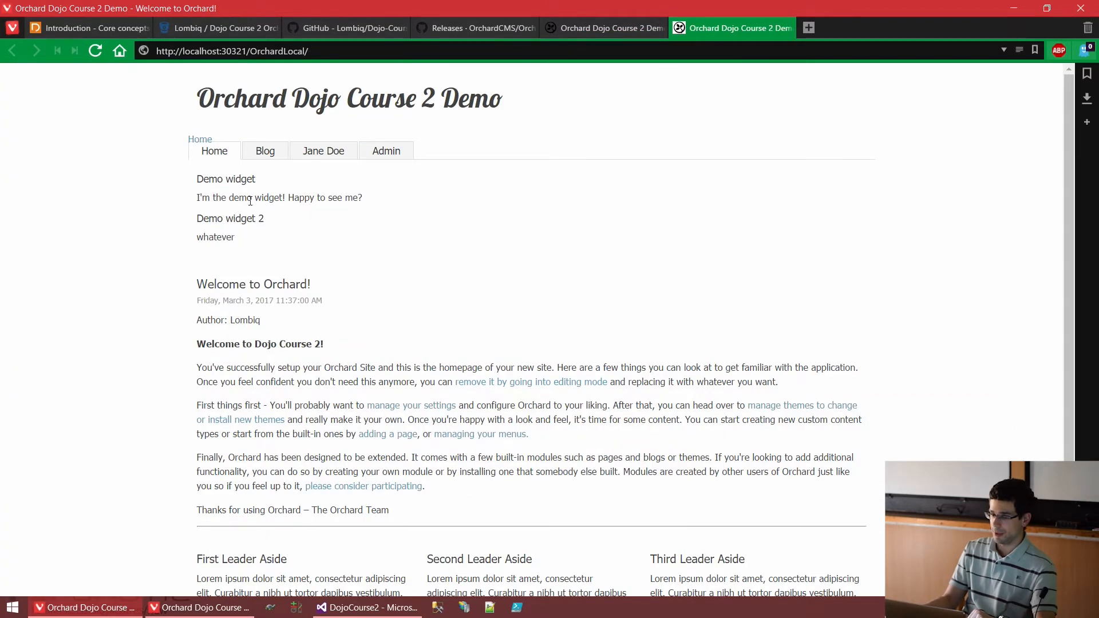
pyautogui.click(332, 152)
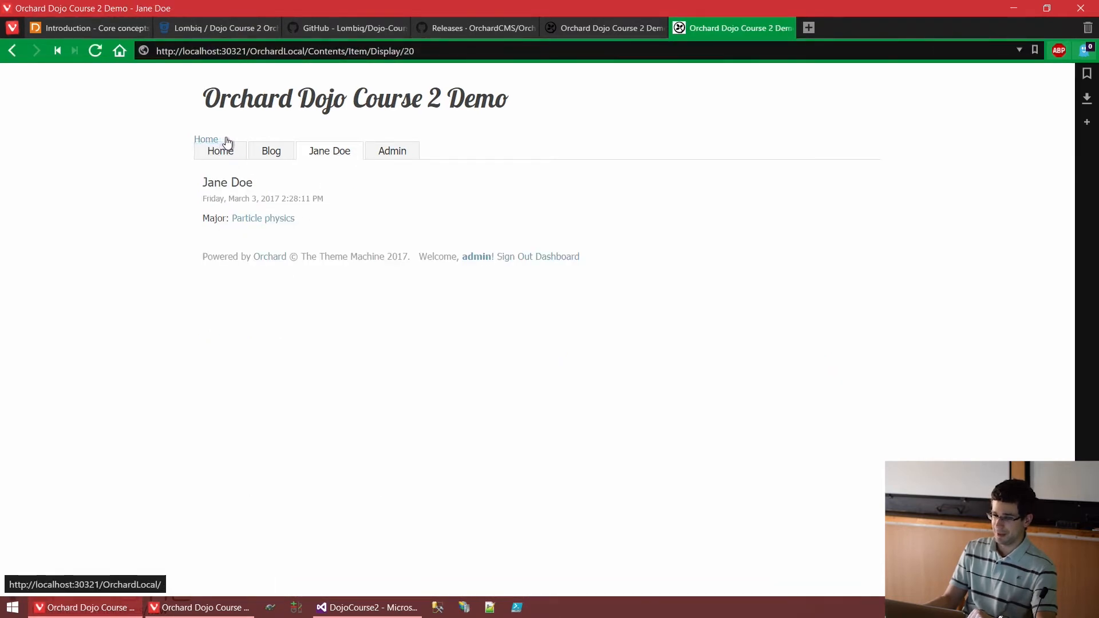
pyautogui.moveTo(230, 140); pyautogui.dragTo(192, 142)
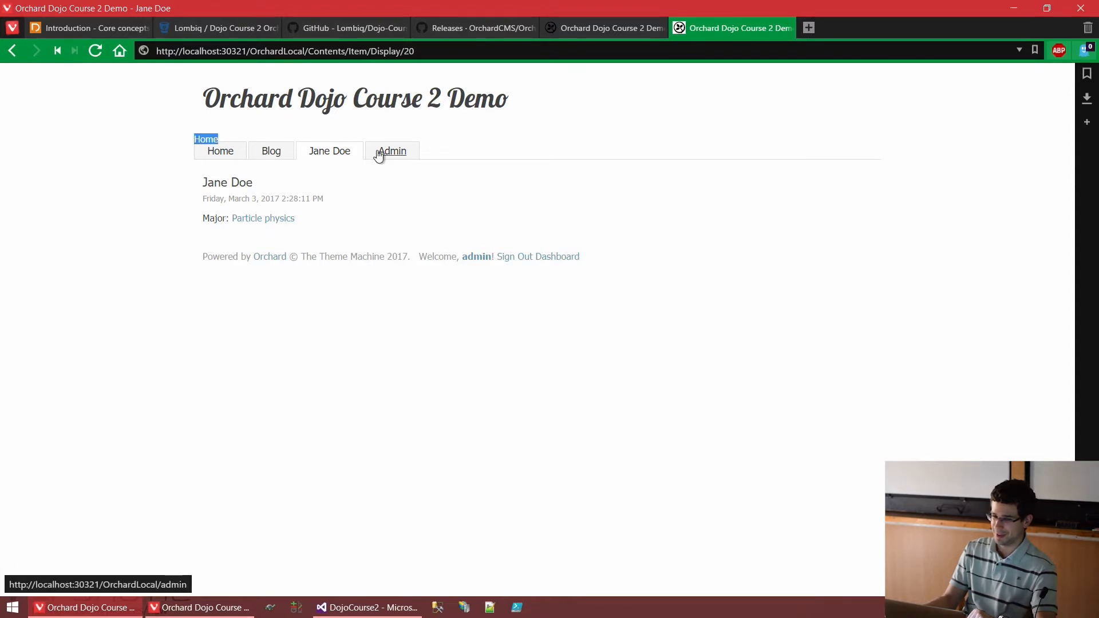
pyautogui.click(271, 152)
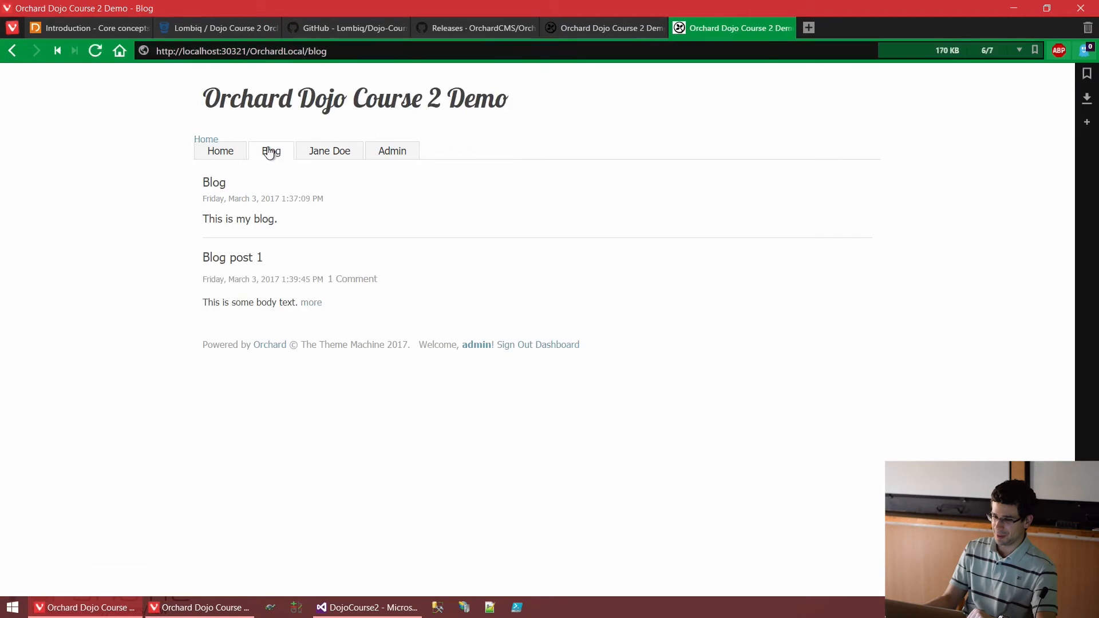
pyautogui.click(240, 153)
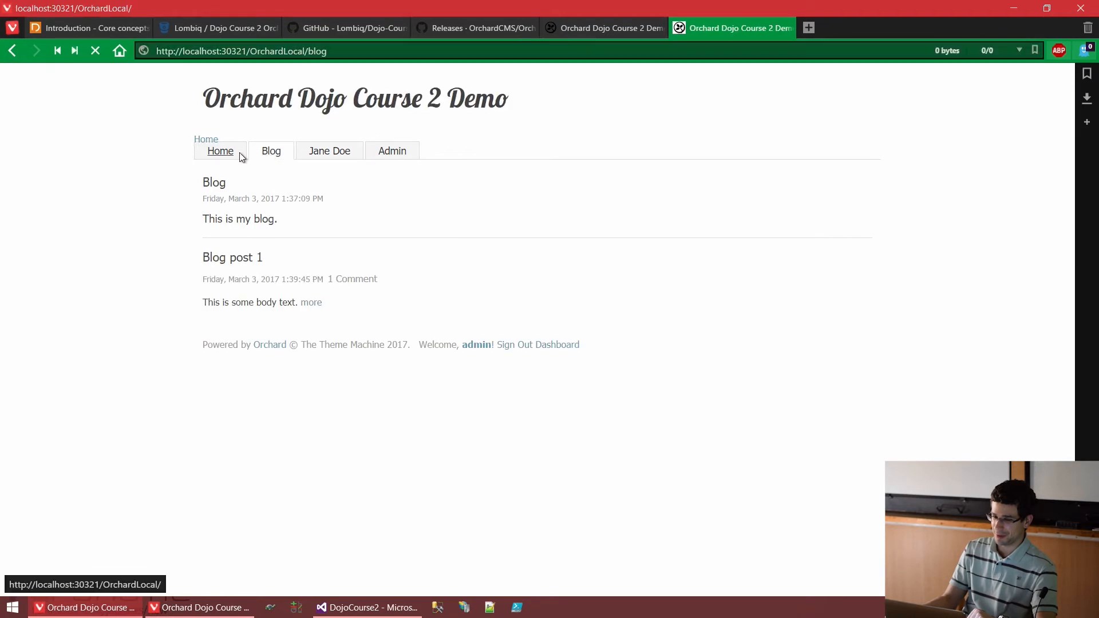
pyautogui.click(299, 151)
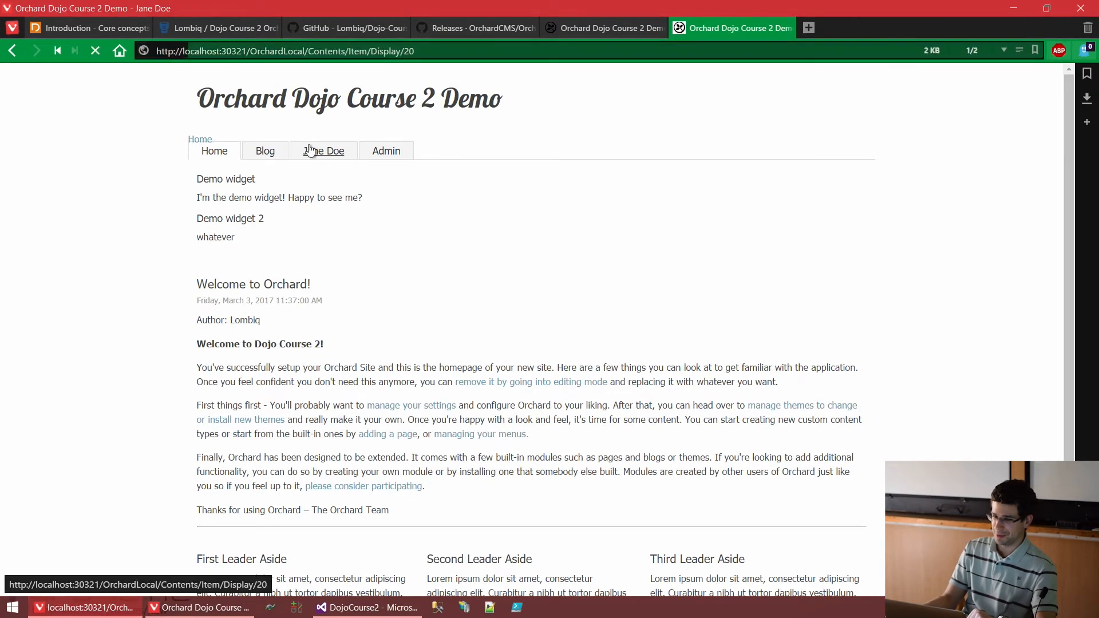
pyautogui.moveTo(244, 140); pyautogui.dragTo(149, 140)
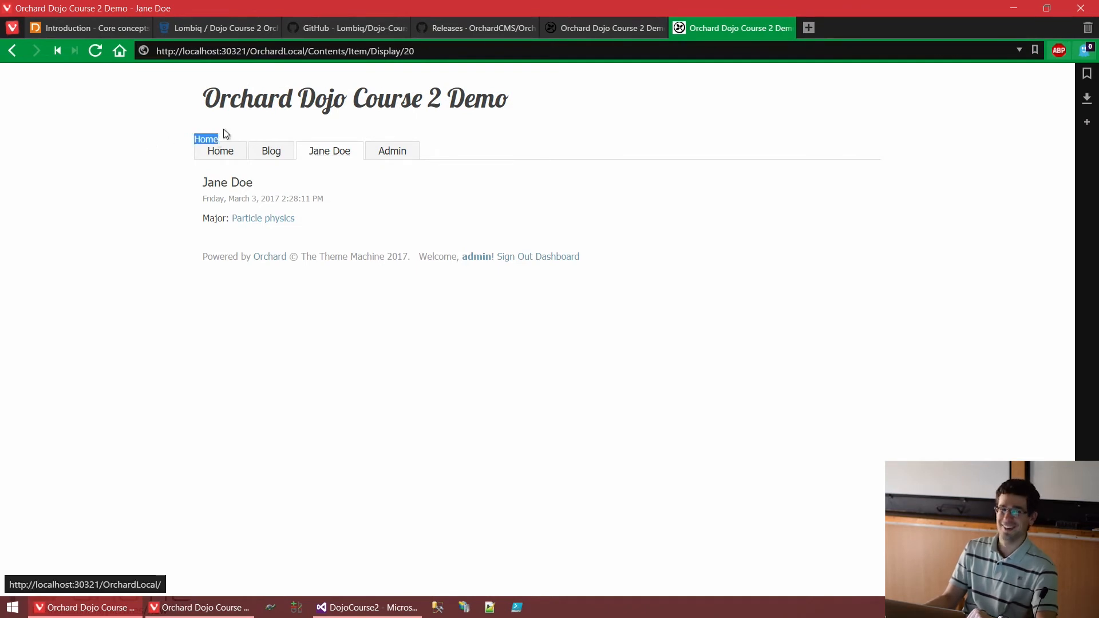
# Add the current content item as the last element of the Main Menu Breadcrumbs widget, save it, and move it below Main Menu
pyautogui.click(597, 29)
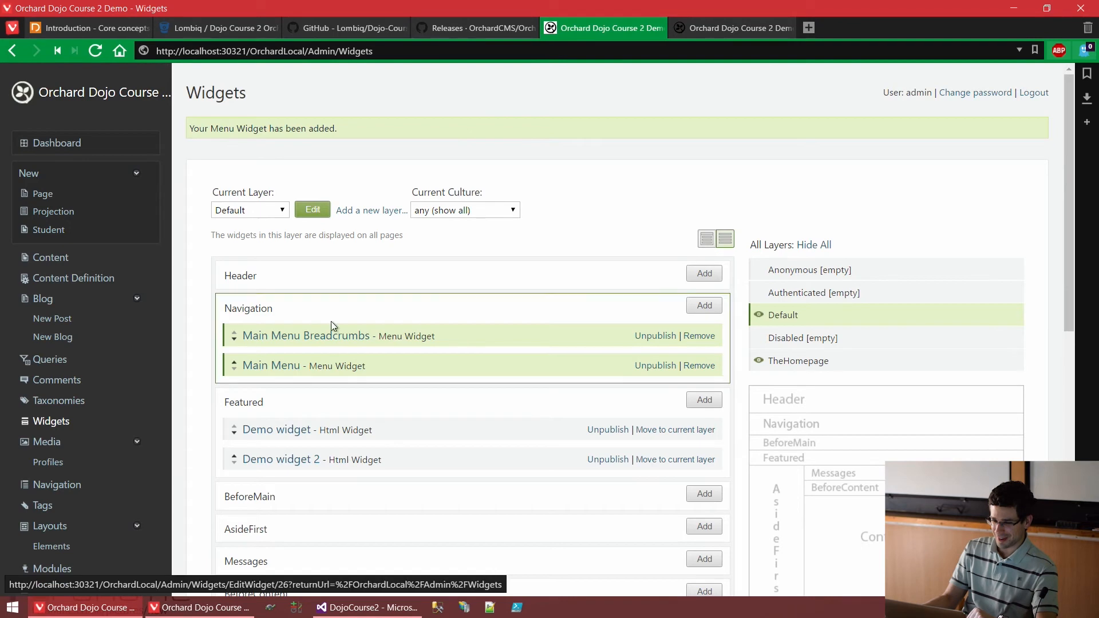
pyautogui.click(330, 337)
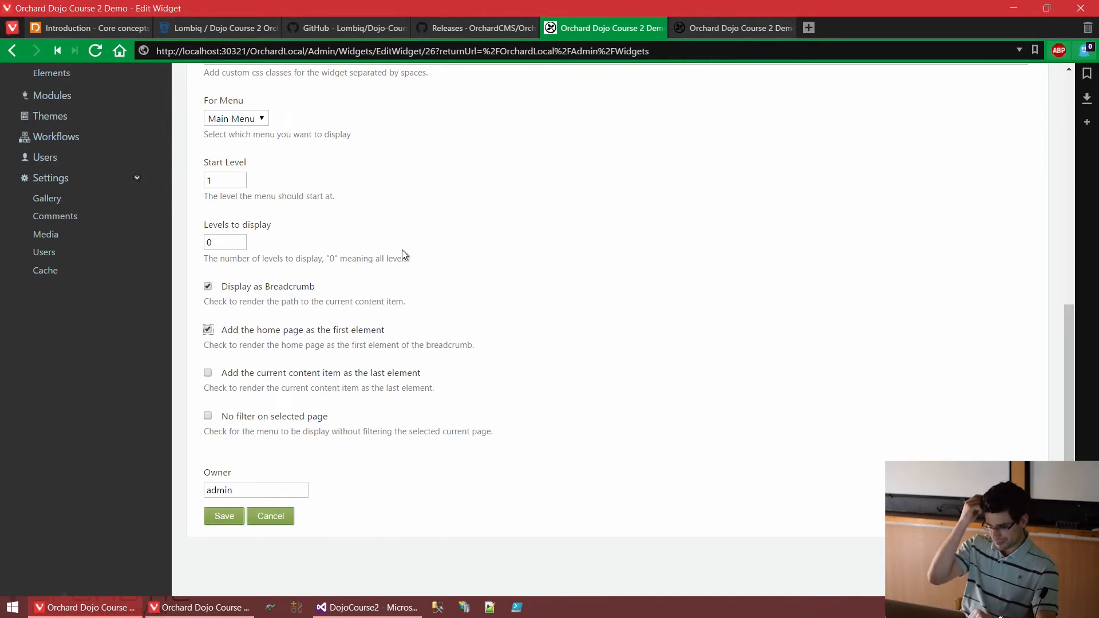
pyautogui.click(280, 372)
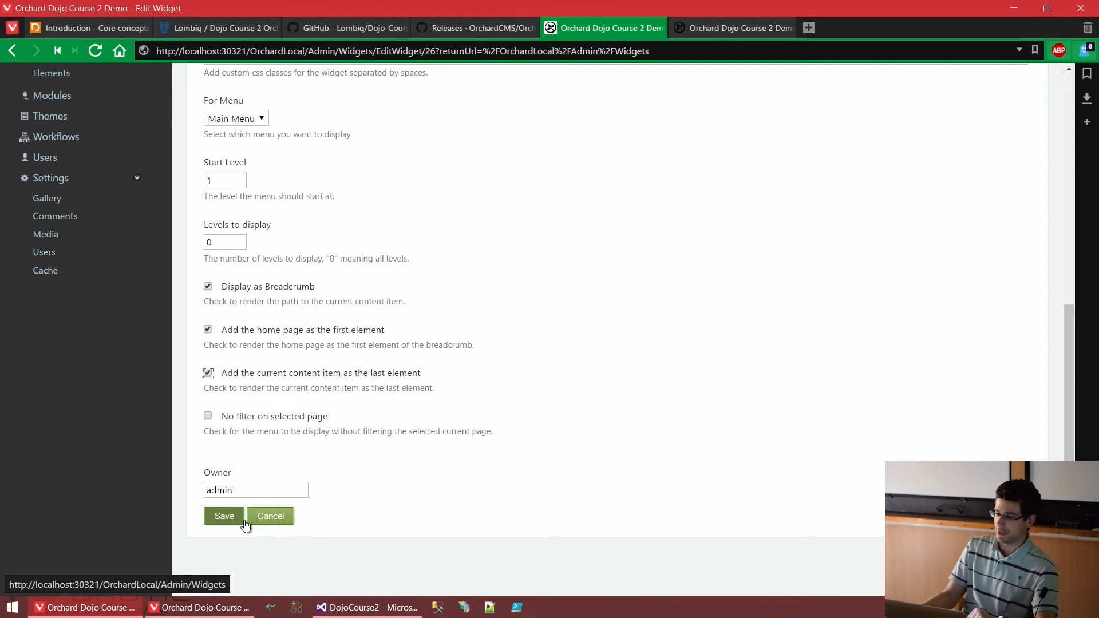
pyautogui.click(225, 516)
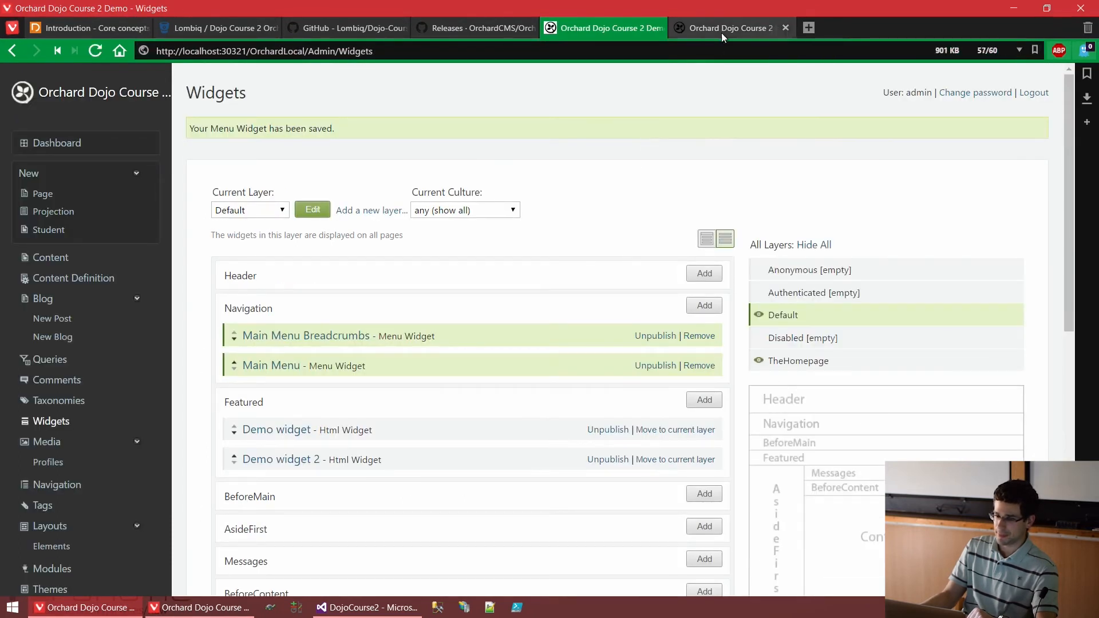
pyautogui.click(237, 344)
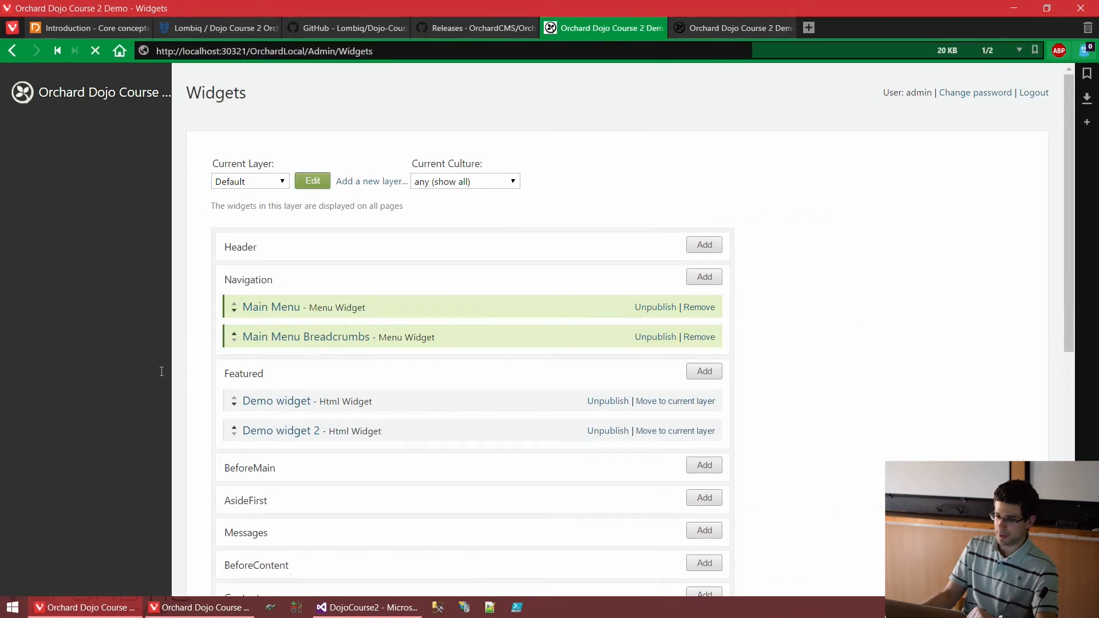
# Reload the student's page on the front end and compare the breadcrumb trail with the page's title
pyautogui.click(705, 29)
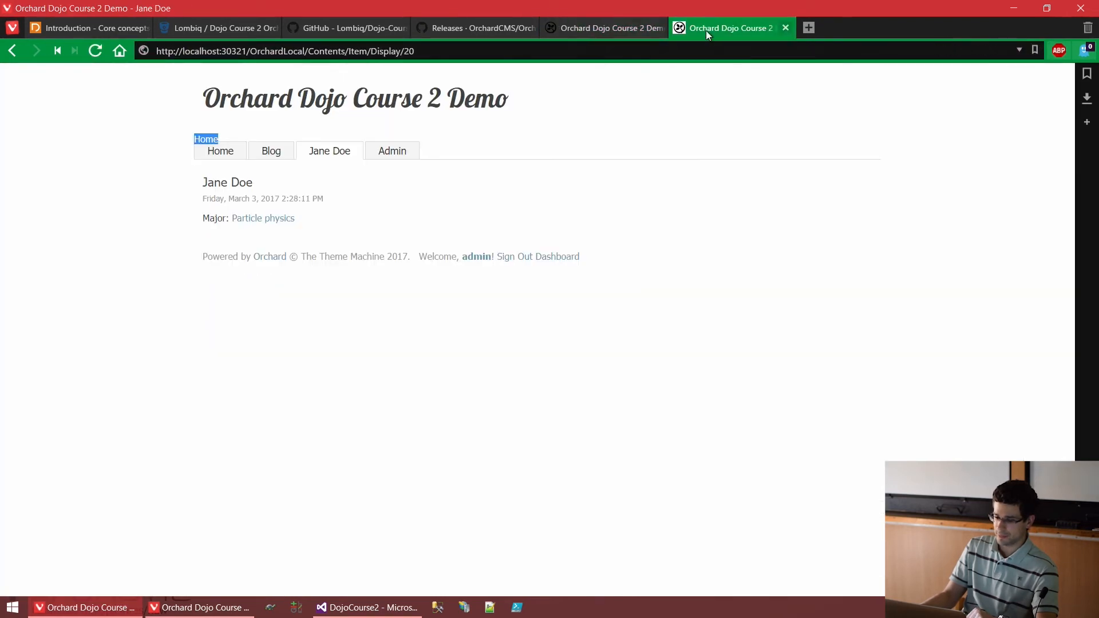
pyautogui.press('F5')
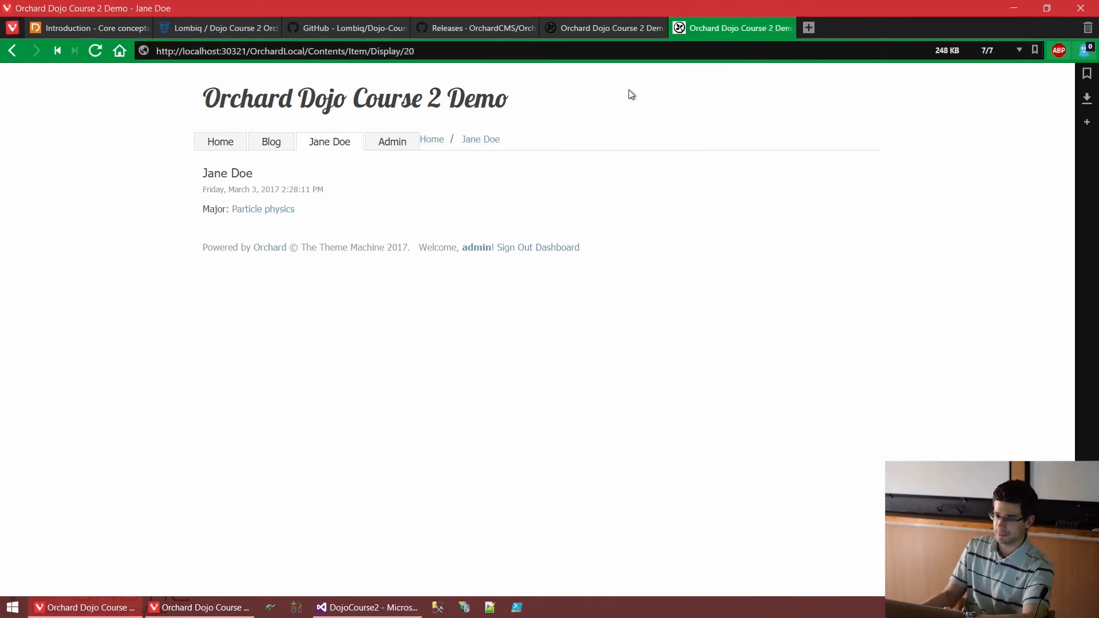
pyautogui.moveTo(461, 143); pyautogui.dragTo(505, 142)
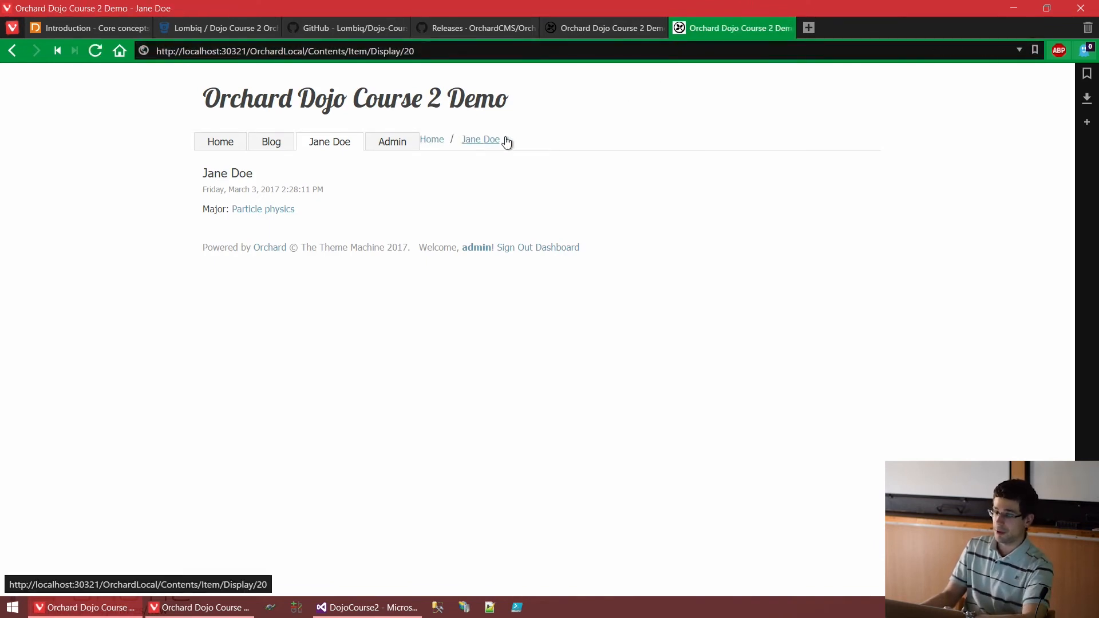
pyautogui.click(440, 167)
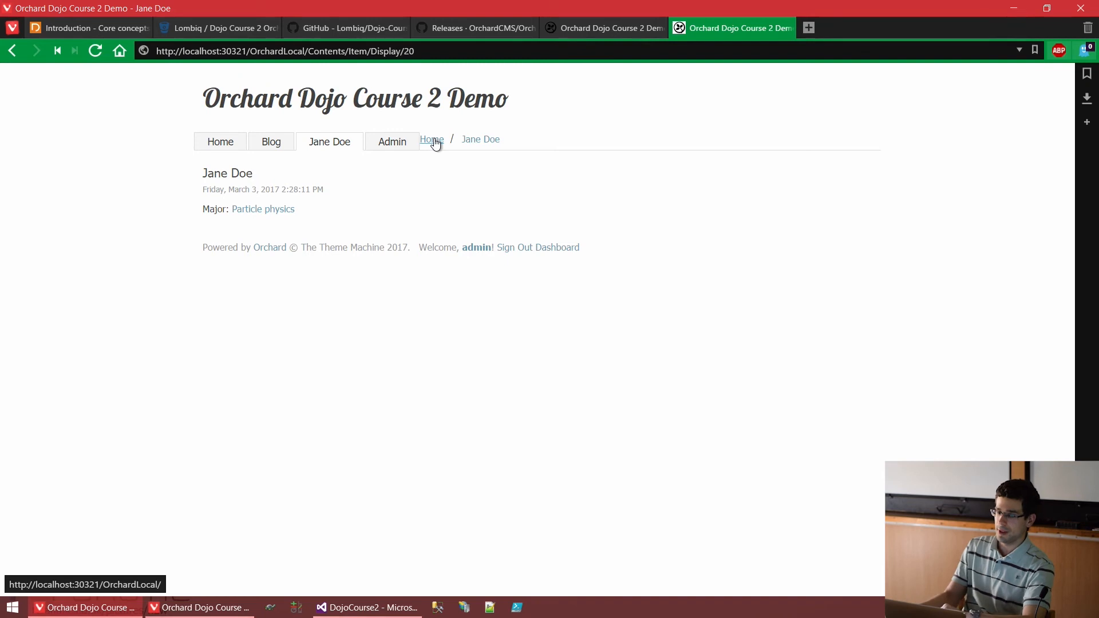
pyautogui.moveTo(196, 180); pyautogui.dragTo(275, 170)
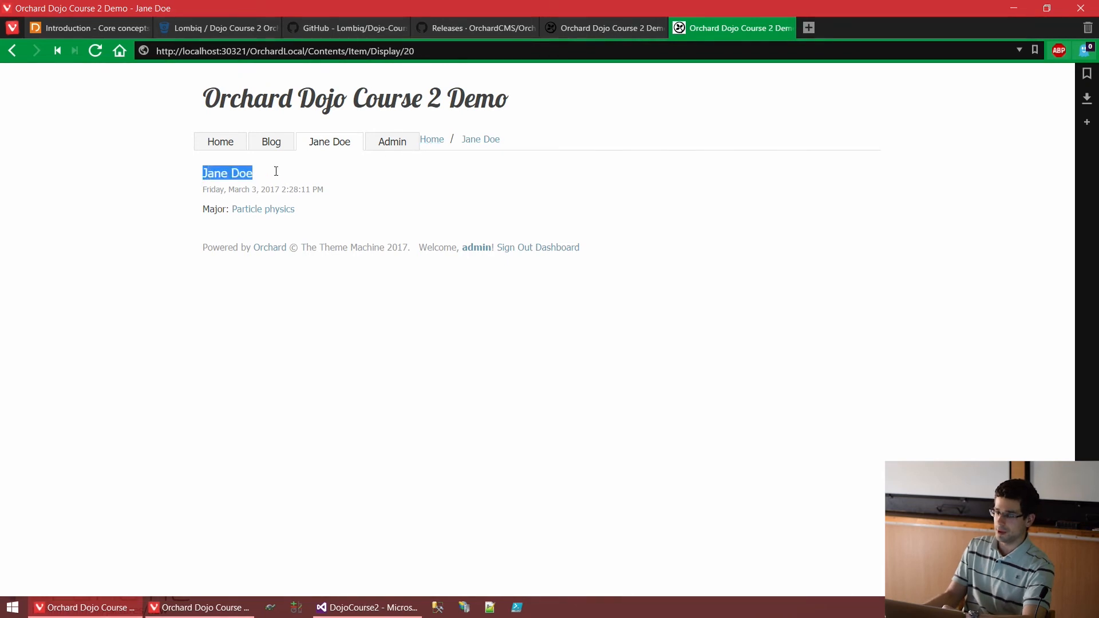